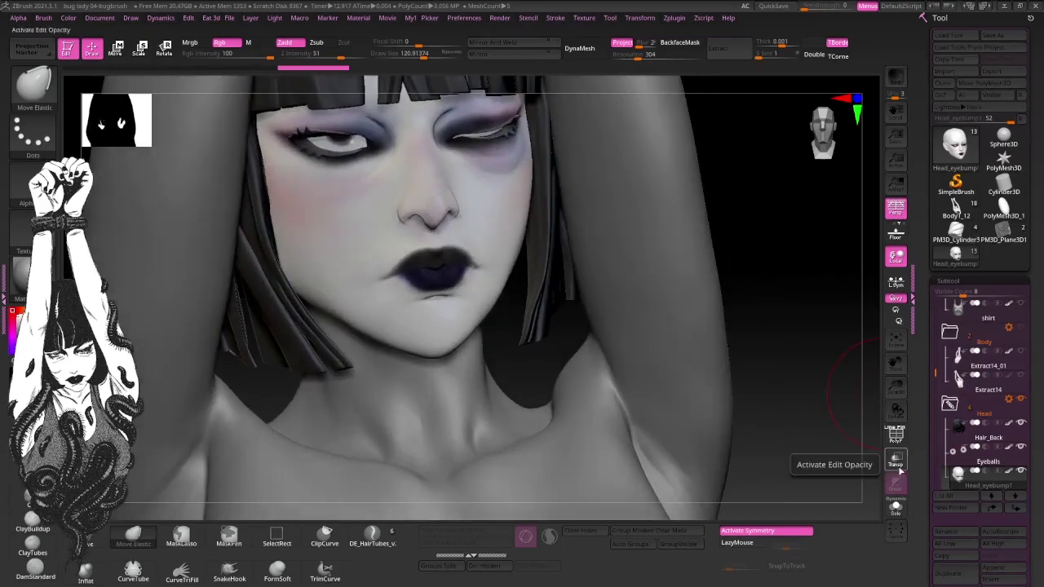
# Inspect the dark purple lips and bruised eyes up close, then select the body posed low subtool.
pyautogui.moveTo(446, 316); pyautogui.dragTo(759, 445, button='right')
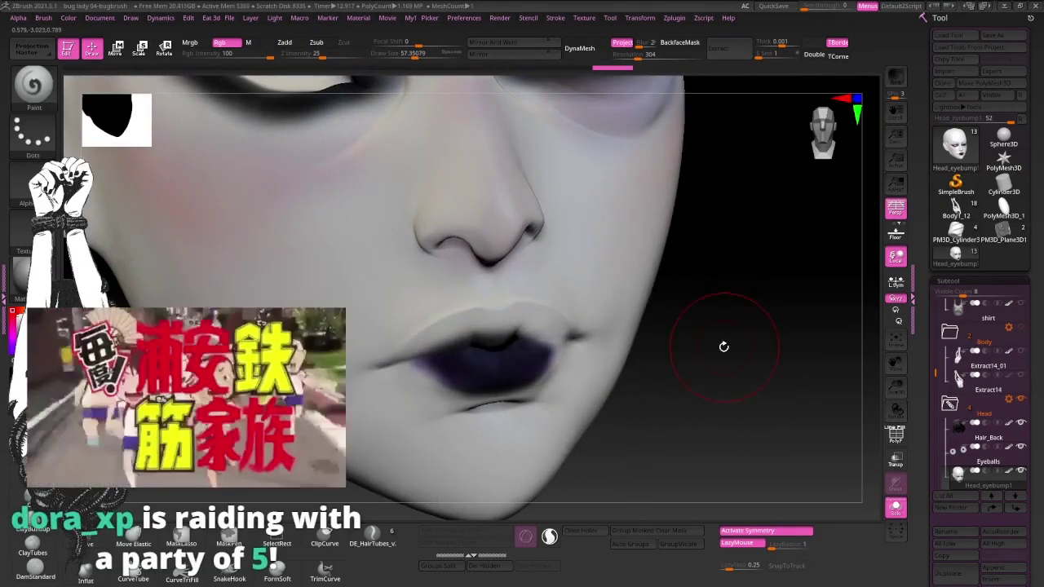
pyautogui.moveTo(714, 298); pyautogui.dragTo(583, 324, button='right')
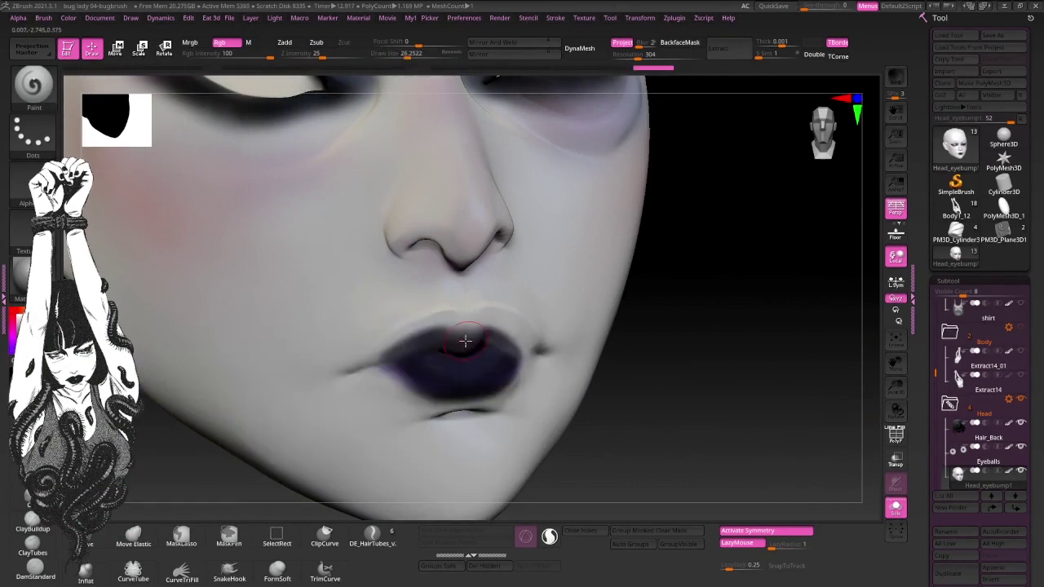
pyautogui.moveTo(444, 324)
pyautogui.mouseDown(button='right')
pyautogui.moveTo(821, 391)
pyautogui.moveTo(536, 345)
pyautogui.moveTo(356, 427)
pyautogui.mouseUp(button='right')
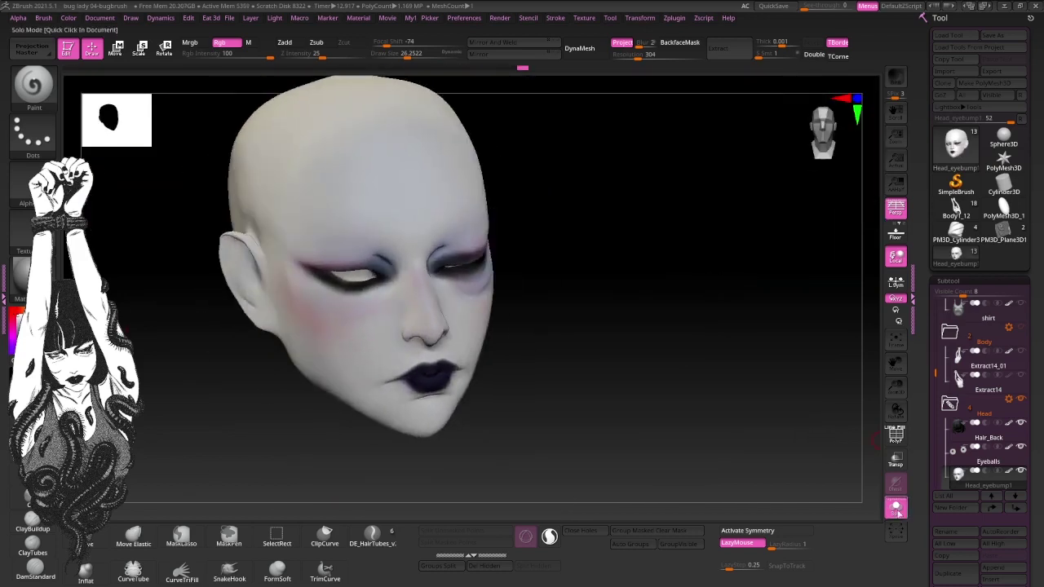
pyautogui.moveTo(740, 405)
pyautogui.mouseDown(button='right')
pyautogui.moveTo(736, 329)
pyautogui.moveTo(683, 356)
pyautogui.moveTo(708, 301)
pyautogui.mouseUp(button='right')
pyautogui.keyDown('alt'); pyautogui.click(562, 405); pyautogui.keyUp('alt')
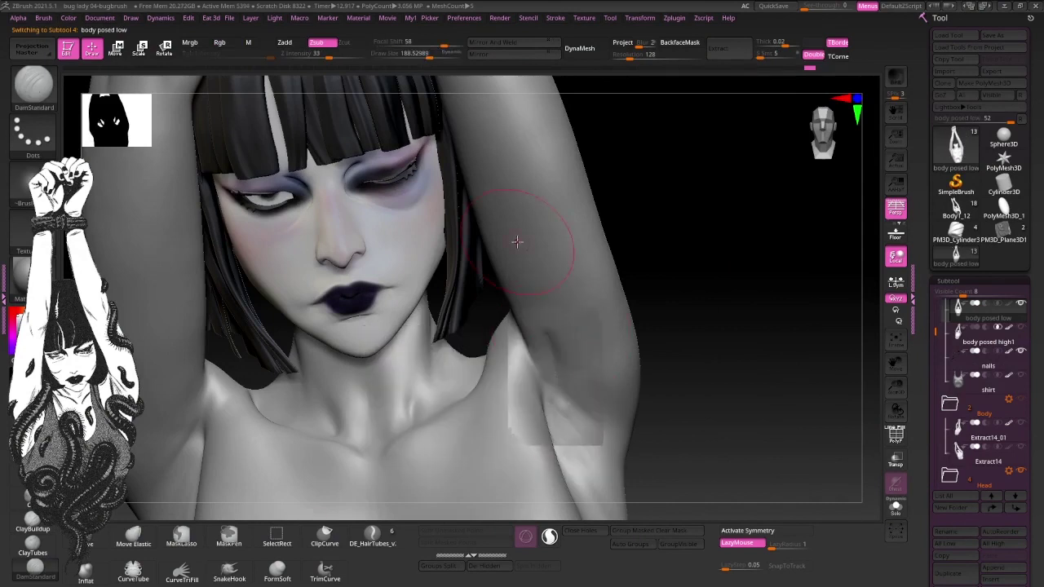
# Work around the chest, arms and shoulders of the posed upper body from several angles.
pyautogui.moveTo(569, 392)
pyautogui.mouseDown(button='right')
pyautogui.moveTo(698, 242)
pyautogui.moveTo(731, 236)
pyautogui.moveTo(589, 392)
pyautogui.moveTo(575, 376)
pyautogui.mouseUp(button='right')
pyautogui.moveTo(724, 247); pyautogui.dragTo(581, 363, button='right')
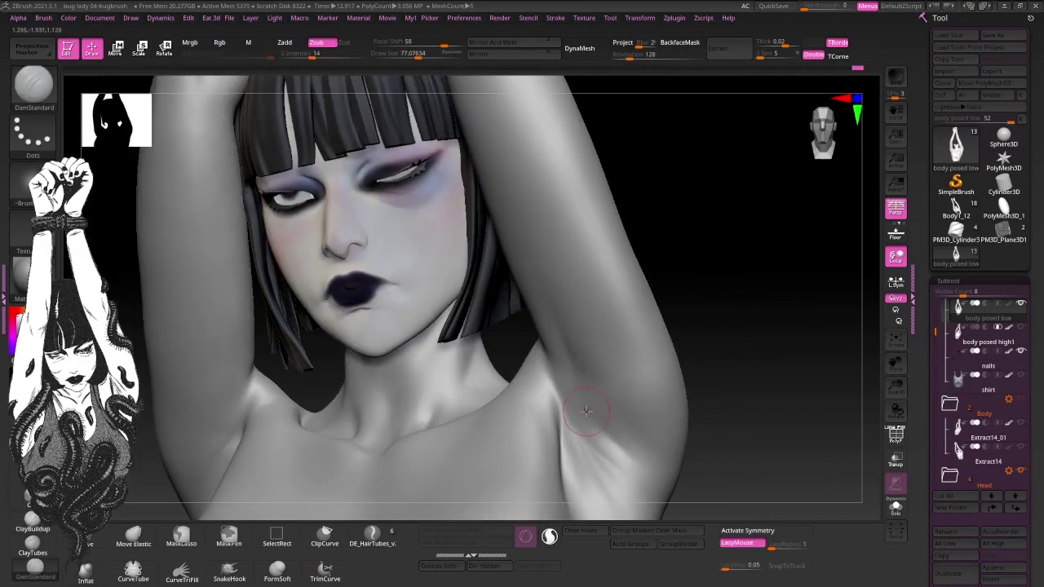
pyautogui.moveTo(556, 303)
pyautogui.mouseDown(button='right')
pyautogui.moveTo(736, 302)
pyautogui.moveTo(253, 384)
pyautogui.mouseUp(button='right')
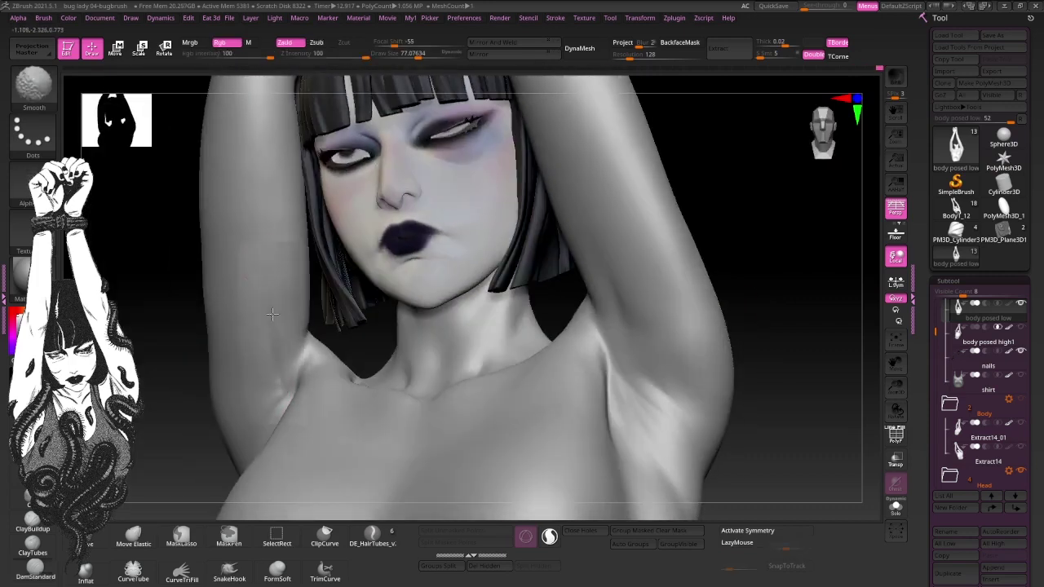
pyautogui.moveTo(272, 313); pyautogui.dragTo(263, 399, button='right')
pyautogui.moveTo(273, 354); pyautogui.dragTo(256, 361, button='right')
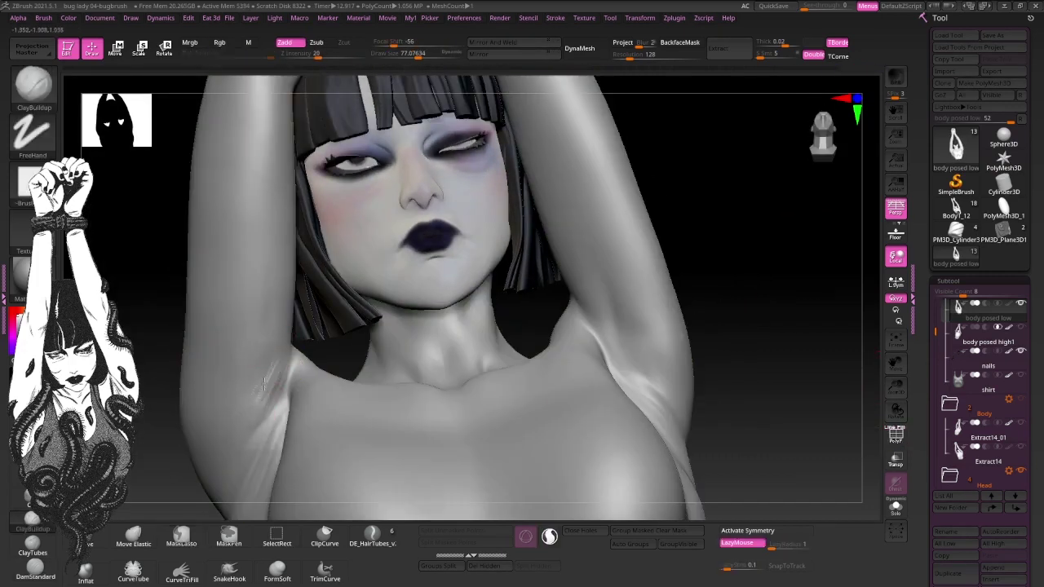
pyautogui.moveTo(264, 383)
pyautogui.mouseDown(button='right')
pyautogui.moveTo(622, 250)
pyautogui.moveTo(662, 322)
pyautogui.mouseUp(button='right')
pyautogui.moveTo(702, 276)
pyautogui.mouseDown(button='right')
pyautogui.moveTo(757, 288)
pyautogui.moveTo(811, 273)
pyautogui.moveTo(659, 221)
pyautogui.moveTo(574, 329)
pyautogui.moveTo(601, 240)
pyautogui.moveTo(635, 233)
pyautogui.moveTo(750, 278)
pyautogui.moveTo(757, 261)
pyautogui.moveTo(315, 321)
pyautogui.moveTo(228, 464)
pyautogui.mouseUp(button='right')
pyautogui.moveTo(323, 291)
pyautogui.mouseDown(button='right')
pyautogui.moveTo(694, 198)
pyautogui.moveTo(280, 377)
pyautogui.mouseUp(button='right')
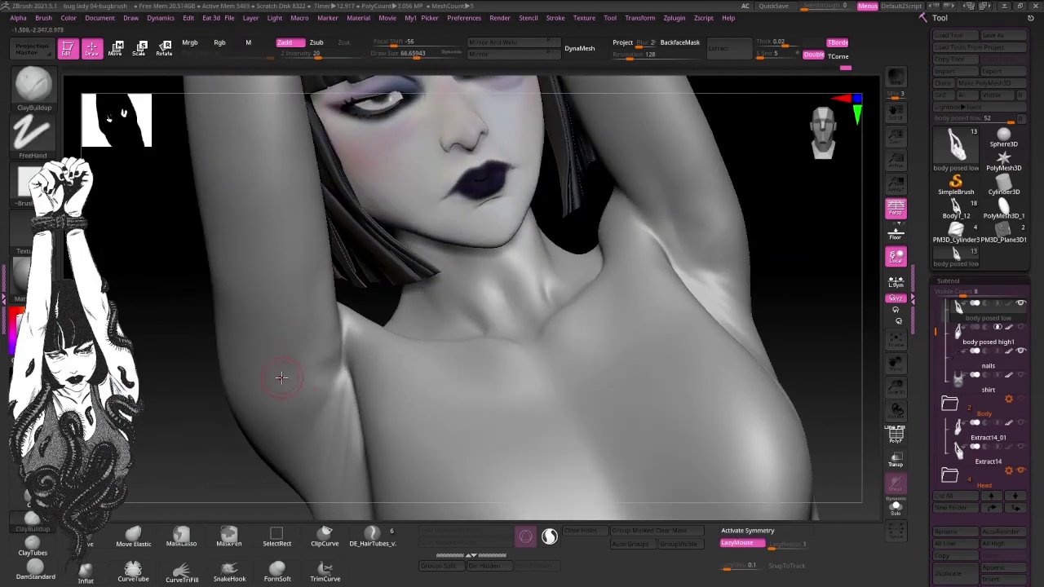
pyautogui.moveTo(252, 430)
pyautogui.mouseDown(button='right')
pyautogui.moveTo(291, 344)
pyautogui.moveTo(198, 477)
pyautogui.moveTo(198, 450)
pyautogui.moveTo(350, 337)
pyautogui.moveTo(778, 242)
pyautogui.moveTo(645, 303)
pyautogui.moveTo(778, 402)
pyautogui.moveTo(594, 321)
pyautogui.mouseUp(button='right')
# Switch to Move Elastic, turn on Solo to hide head and hair, and build clay on the arm.
pyautogui.press('b')
pyautogui.press('m')
pyautogui.press('e')
pyautogui.press('space')
pyautogui.hotkey('alt', 's')
pyautogui.moveTo(331, 361)
pyautogui.mouseDown(button='right')
pyautogui.moveTo(349, 372)
pyautogui.moveTo(571, 298)
pyautogui.moveTo(362, 350)
pyautogui.moveTo(522, 339)
pyautogui.moveTo(482, 308)
pyautogui.mouseUp(button='right')
pyautogui.press('space')
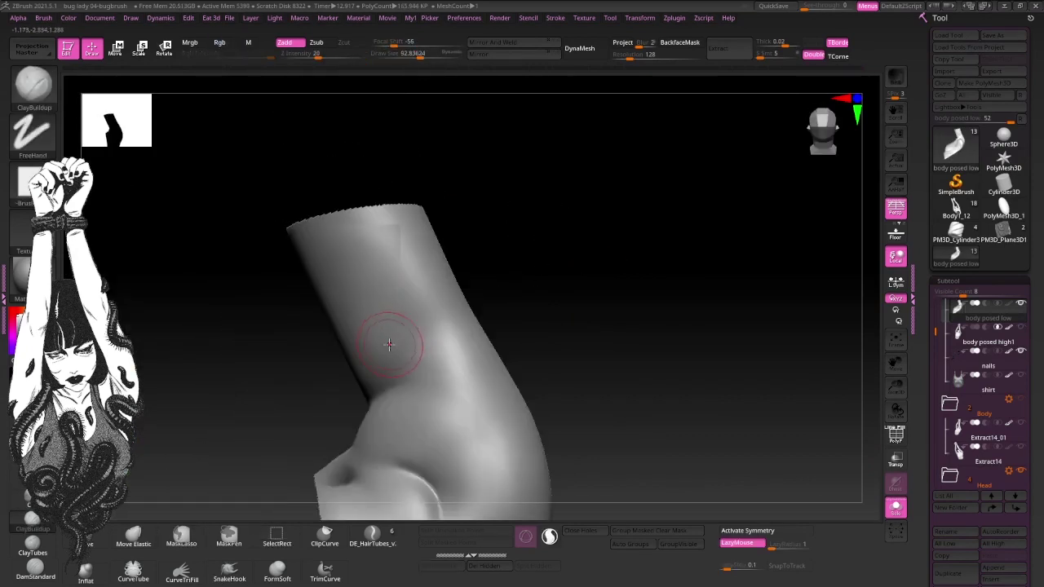
# Reshape the bent arm and shoulder with the Move brush from back and close views.
pyautogui.moveTo(591, 204)
pyautogui.mouseDown(button='right')
pyautogui.moveTo(600, 311)
pyautogui.moveTo(718, 337)
pyautogui.moveTo(372, 303)
pyautogui.moveTo(413, 282)
pyautogui.moveTo(421, 373)
pyautogui.moveTo(523, 299)
pyautogui.mouseUp(button='right')
pyautogui.press('b')
pyautogui.press('m')
pyautogui.press('v')
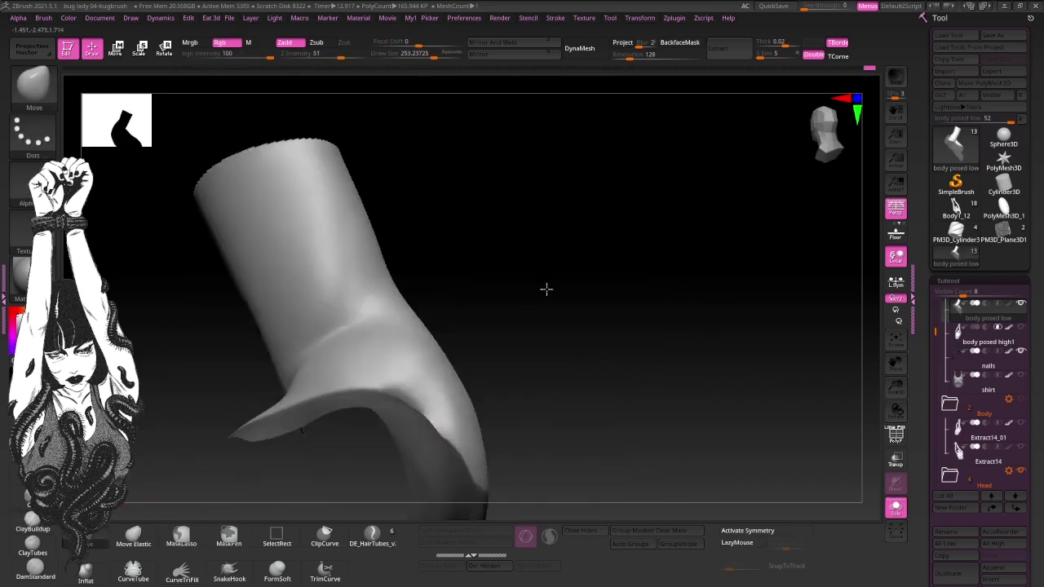
pyautogui.moveTo(452, 373)
pyautogui.mouseDown(button='right')
pyautogui.moveTo(592, 274)
pyautogui.moveTo(590, 288)
pyautogui.moveTo(715, 247)
pyautogui.moveTo(276, 352)
pyautogui.moveTo(492, 330)
pyautogui.mouseUp(button='right')
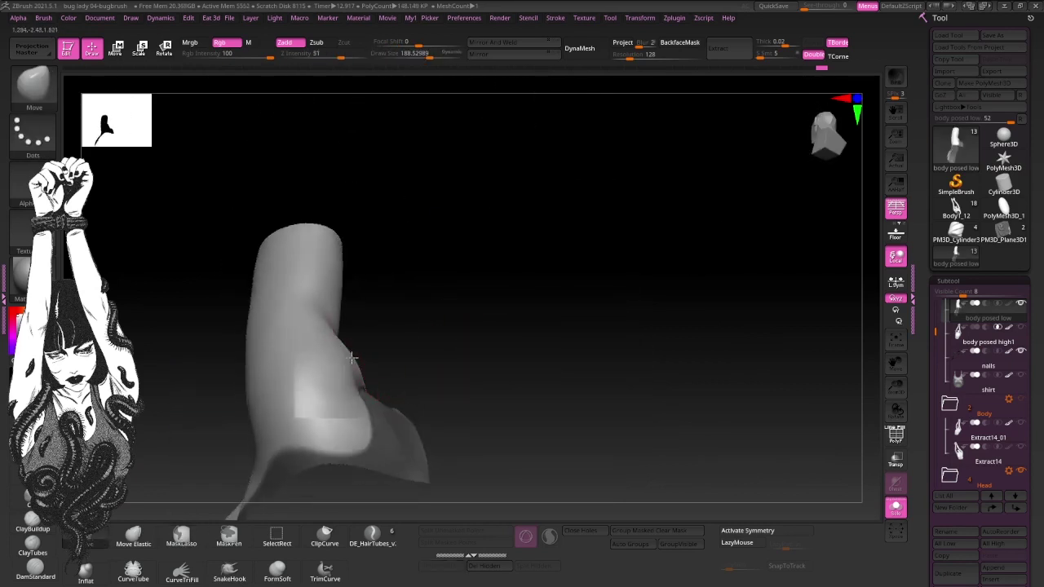
pyautogui.moveTo(236, 413)
pyautogui.mouseDown(button='right')
pyautogui.moveTo(536, 244)
pyautogui.moveTo(294, 310)
pyautogui.mouseUp(button='right')
pyautogui.press('space')
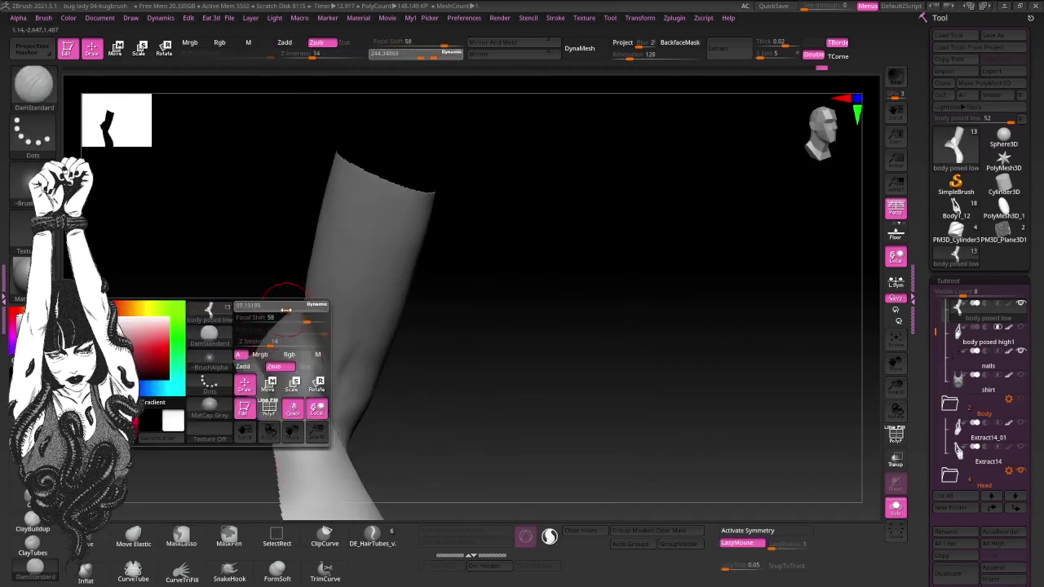
pyautogui.moveTo(555, 302)
pyautogui.mouseDown(button='right')
pyautogui.moveTo(595, 340)
pyautogui.moveTo(676, 205)
pyautogui.moveTo(467, 327)
pyautogui.moveTo(568, 240)
pyautogui.moveTo(383, 349)
pyautogui.mouseUp(button='right')
pyautogui.press('space')
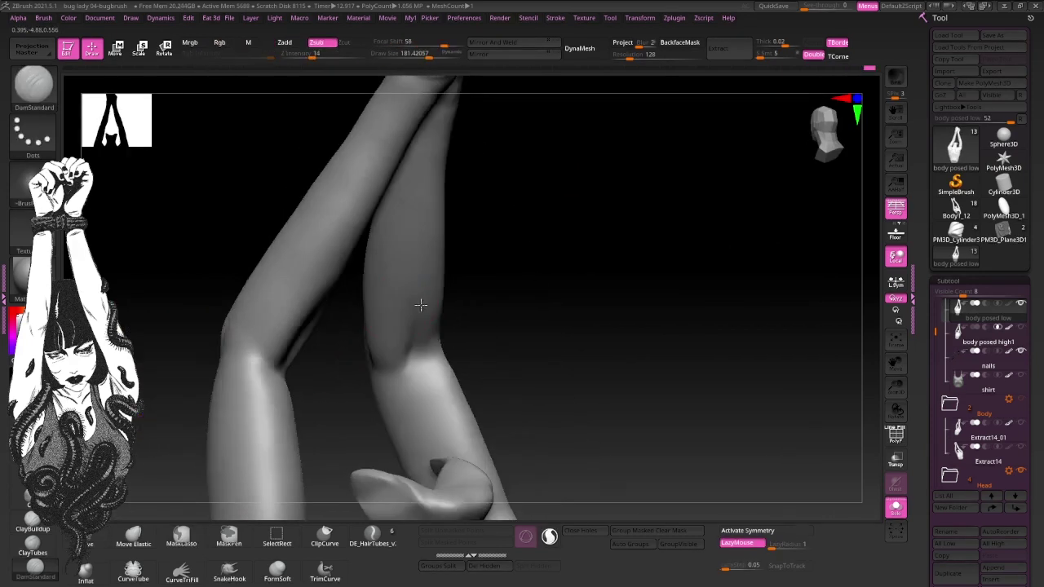
# Build up the raised arms and hands with the ClayBuildup brush.
pyautogui.moveTo(335, 331)
pyautogui.mouseDown()
pyautogui.moveTo(262, 320)
pyautogui.moveTo(333, 279)
pyautogui.moveTo(291, 286)
pyautogui.mouseUp()
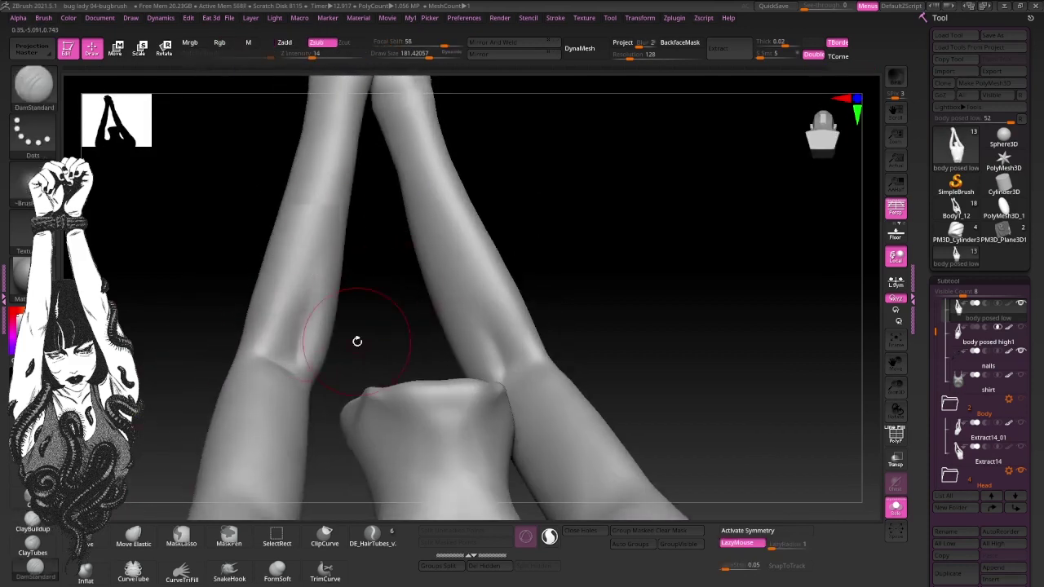
pyautogui.moveTo(356, 341); pyautogui.dragTo(319, 284)
pyautogui.moveTo(370, 314)
pyautogui.mouseDown()
pyautogui.moveTo(403, 305)
pyautogui.moveTo(379, 344)
pyautogui.mouseUp()
pyautogui.moveTo(329, 303)
pyautogui.mouseDown()
pyautogui.moveTo(552, 243)
pyautogui.moveTo(322, 335)
pyautogui.moveTo(507, 310)
pyautogui.mouseUp()
pyautogui.press('b')
pyautogui.press('c')
pyautogui.press('b')
pyautogui.moveTo(555, 349); pyautogui.dragTo(608, 235)
pyautogui.moveTo(265, 277)
pyautogui.mouseDown()
pyautogui.moveTo(421, 310)
pyautogui.moveTo(512, 286)
pyautogui.moveTo(589, 296)
pyautogui.moveTo(448, 355)
pyautogui.mouseUp()
pyautogui.press('space')
# Mask part of the raised arms, then mask the clasped hands and fist.
pyautogui.moveTo(427, 401)
pyautogui.mouseDown()
pyautogui.moveTo(419, 345)
pyautogui.moveTo(538, 331)
pyautogui.moveTo(616, 202)
pyautogui.moveTo(335, 489)
pyautogui.mouseUp()
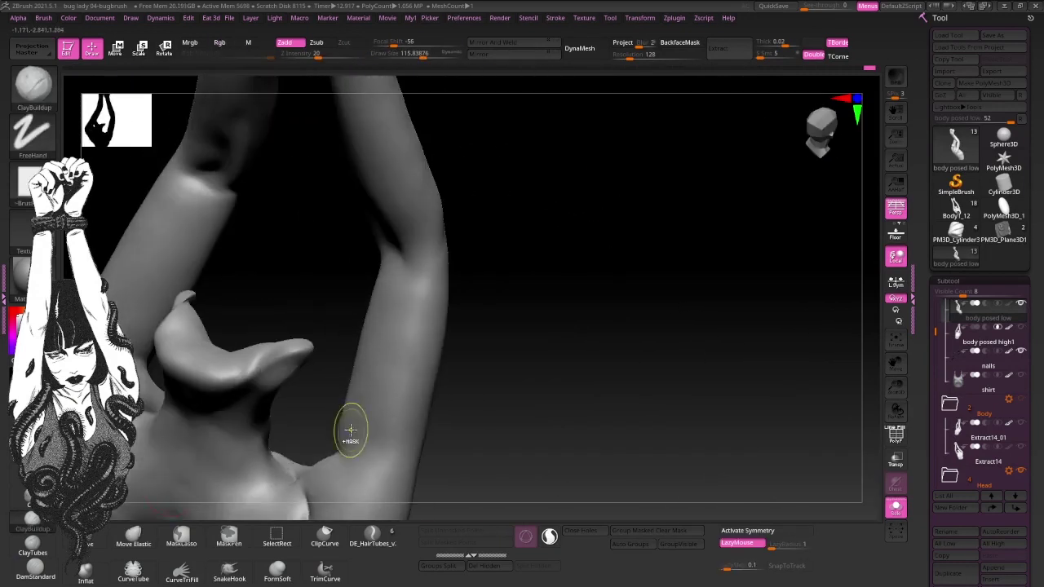
pyautogui.keyDown('ctrl'); pyautogui.click(335, 489); pyautogui.keyUp('ctrl')
pyautogui.moveTo(349, 438)
pyautogui.mouseDown()
pyautogui.moveTo(506, 321)
pyautogui.moveTo(338, 396)
pyautogui.moveTo(342, 244)
pyautogui.moveTo(383, 290)
pyautogui.moveTo(694, 242)
pyautogui.moveTo(682, 191)
pyautogui.moveTo(608, 250)
pyautogui.moveTo(629, 250)
pyautogui.mouseUp()
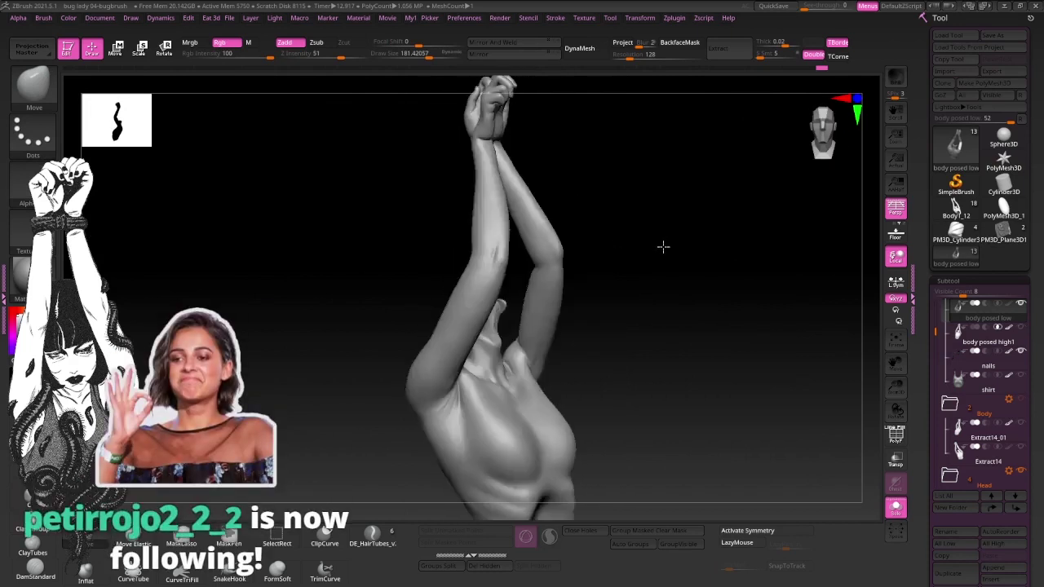
pyautogui.moveTo(590, 343)
pyautogui.mouseDown()
pyautogui.moveTo(642, 353)
pyautogui.moveTo(723, 230)
pyautogui.moveTo(739, 307)
pyautogui.mouseUp()
pyautogui.moveTo(599, 253)
pyautogui.mouseDown()
pyautogui.moveTo(671, 228)
pyautogui.moveTo(641, 278)
pyautogui.moveTo(431, 326)
pyautogui.moveTo(725, 166)
pyautogui.moveTo(741, 207)
pyautogui.moveTo(751, 189)
pyautogui.moveTo(726, 170)
pyautogui.moveTo(709, 187)
pyautogui.mouseUp()
pyautogui.moveTo(583, 287)
pyautogui.mouseDown()
pyautogui.moveTo(726, 190)
pyautogui.moveTo(785, 204)
pyautogui.moveTo(737, 252)
pyautogui.moveTo(675, 264)
pyautogui.moveTo(678, 93)
pyautogui.mouseUp()
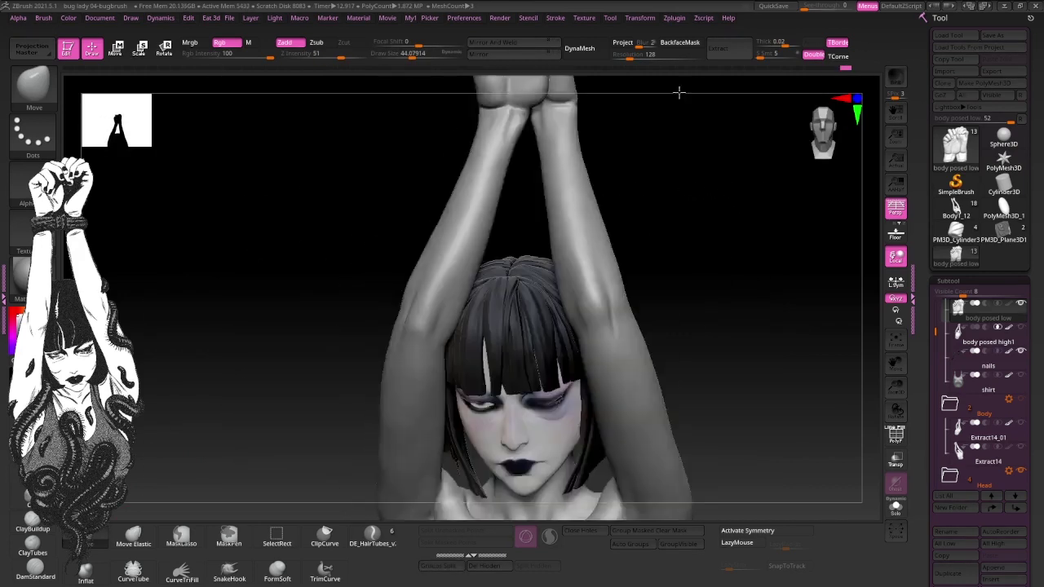
pyautogui.moveTo(768, 312); pyautogui.dragTo(641, 313)
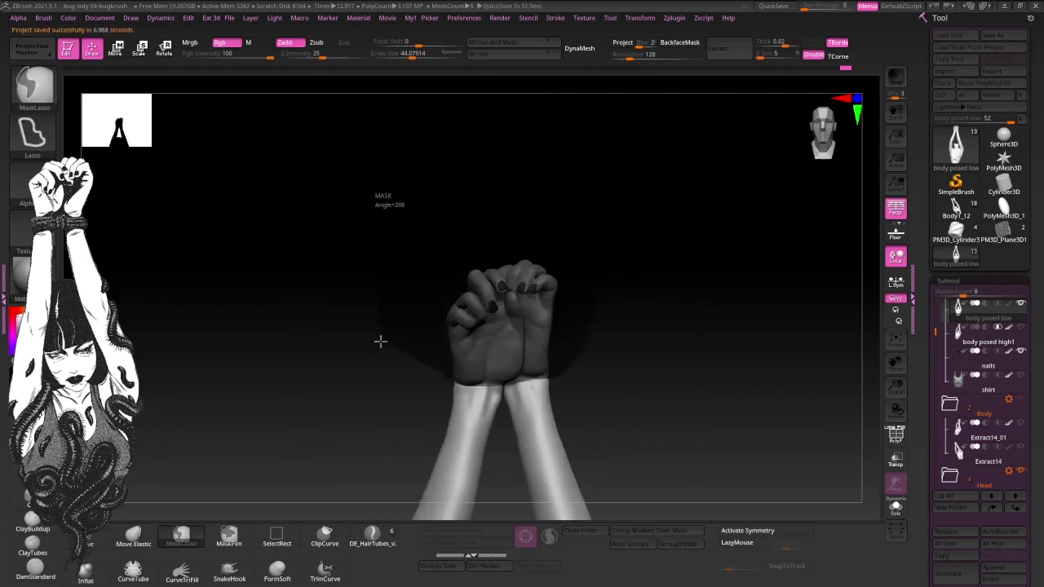
# Split the masked hands off with Split Masked Points and select the new body posed low1 subtool.
pyautogui.moveTo(380, 340); pyautogui.dragTo(699, 279)
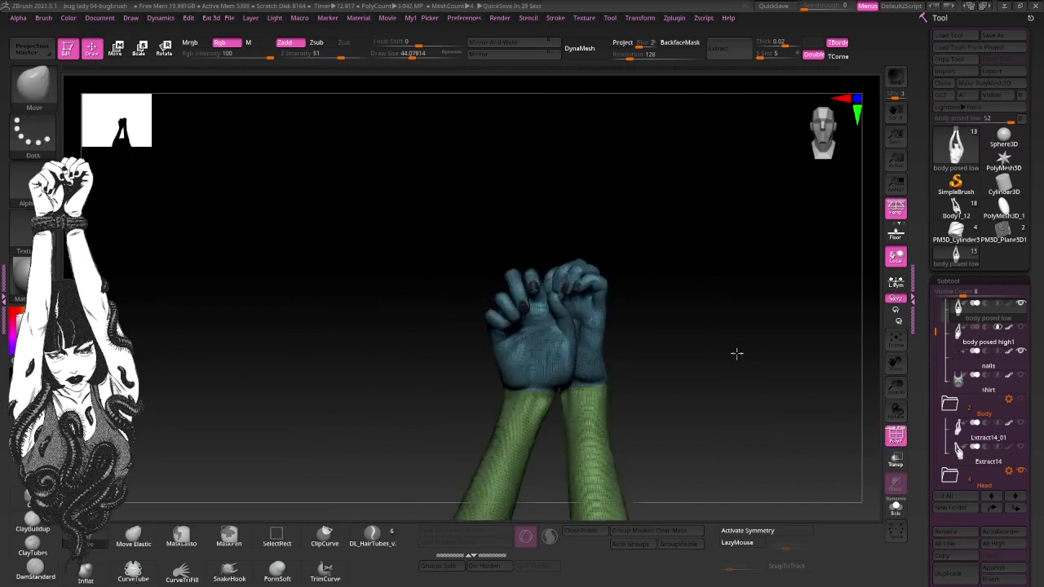
pyautogui.scroll(-5, 927, 337)
pyautogui.scroll(-3, 937, 259)
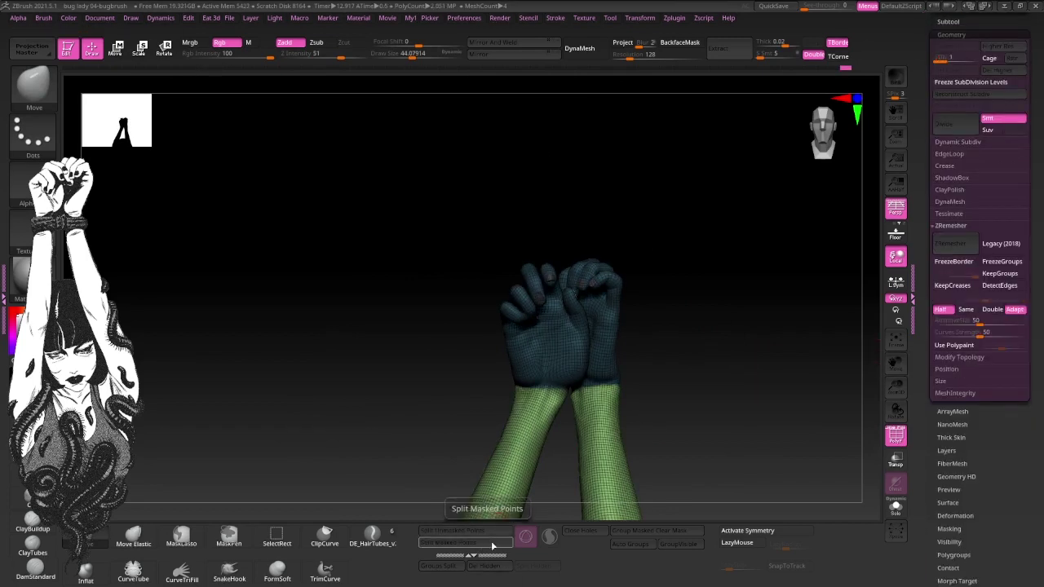
pyautogui.click(1011, 331)
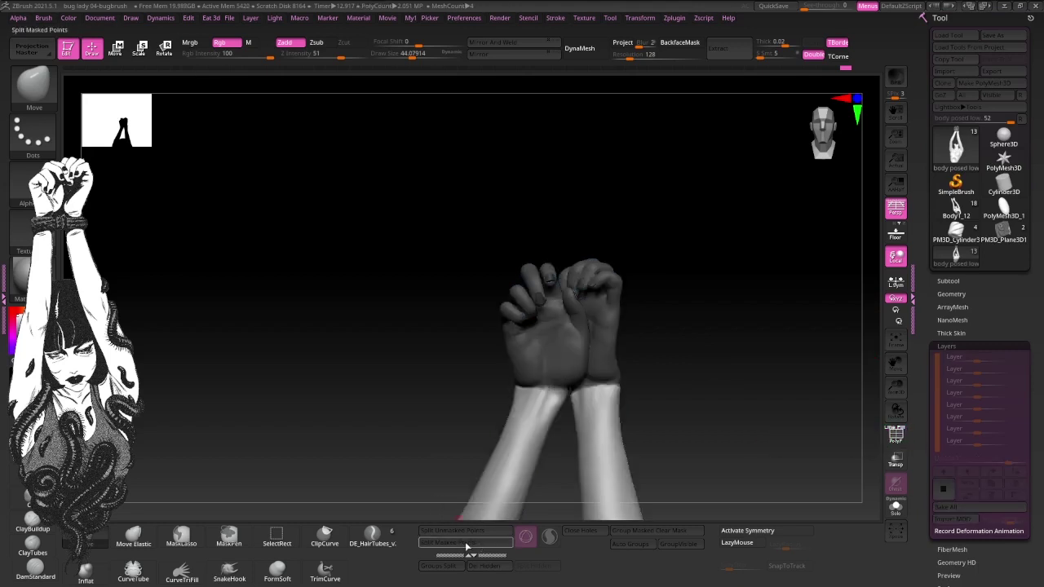
pyautogui.scroll(-3, 928, 422)
pyautogui.keyDown('alt'); pyautogui.click(617, 345); pyautogui.keyUp('alt')
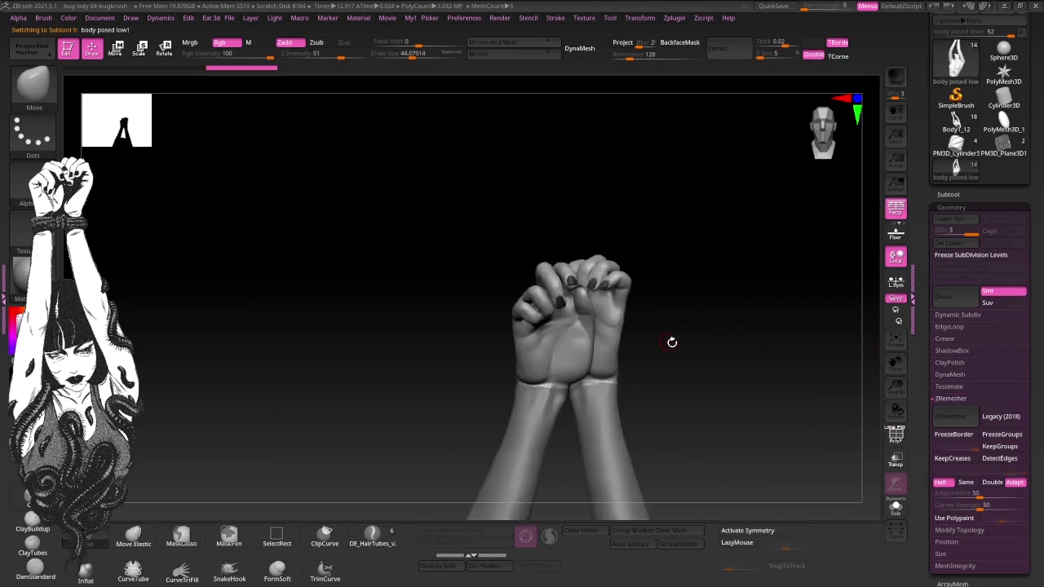
# Select the nails subtool and move the nails onto the fingertips with the Transpose gizmo.
pyautogui.press('f')
pyautogui.moveTo(694, 330)
pyautogui.mouseDown()
pyautogui.moveTo(579, 430)
pyautogui.moveTo(725, 378)
pyautogui.moveTo(820, 366)
pyautogui.moveTo(589, 303)
pyautogui.mouseUp()
pyautogui.press('w')
pyautogui.keyDown('alt'); pyautogui.click(589, 303); pyautogui.keyUp('alt')
pyautogui.press('w')
pyautogui.moveTo(666, 241)
pyautogui.mouseDown()
pyautogui.moveTo(617, 263)
pyautogui.moveTo(696, 219)
pyautogui.moveTo(636, 253)
pyautogui.moveTo(590, 349)
pyautogui.mouseUp()
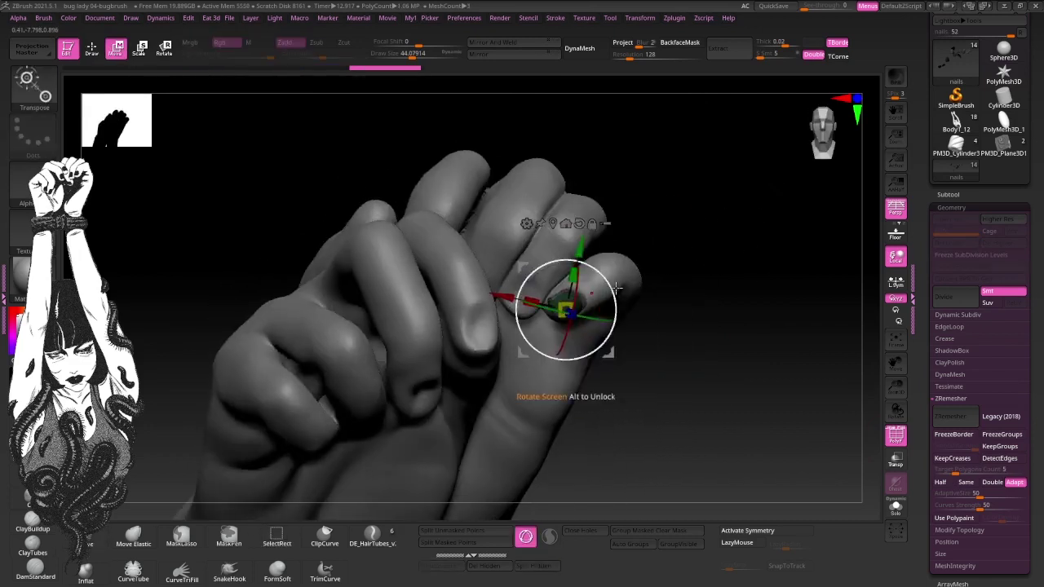
# Reselect the hands subtool and sculpt the clasped fist from several angles.
pyautogui.moveTo(607, 265); pyautogui.dragTo(573, 295)
pyautogui.keyDown('alt'); pyautogui.click(573, 295); pyautogui.keyUp('alt')
pyautogui.press('q')
pyautogui.moveTo(700, 267)
pyautogui.mouseDown()
pyautogui.moveTo(694, 219)
pyautogui.moveTo(652, 327)
pyautogui.mouseUp()
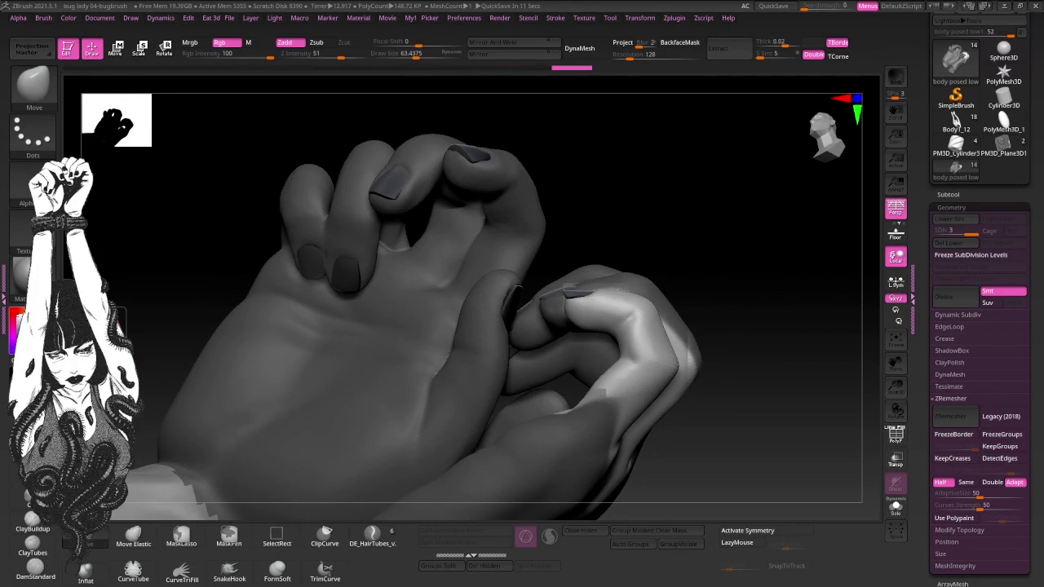
pyautogui.moveTo(518, 287)
pyautogui.mouseDown()
pyautogui.moveTo(752, 245)
pyautogui.moveTo(690, 319)
pyautogui.moveTo(669, 372)
pyautogui.mouseUp()
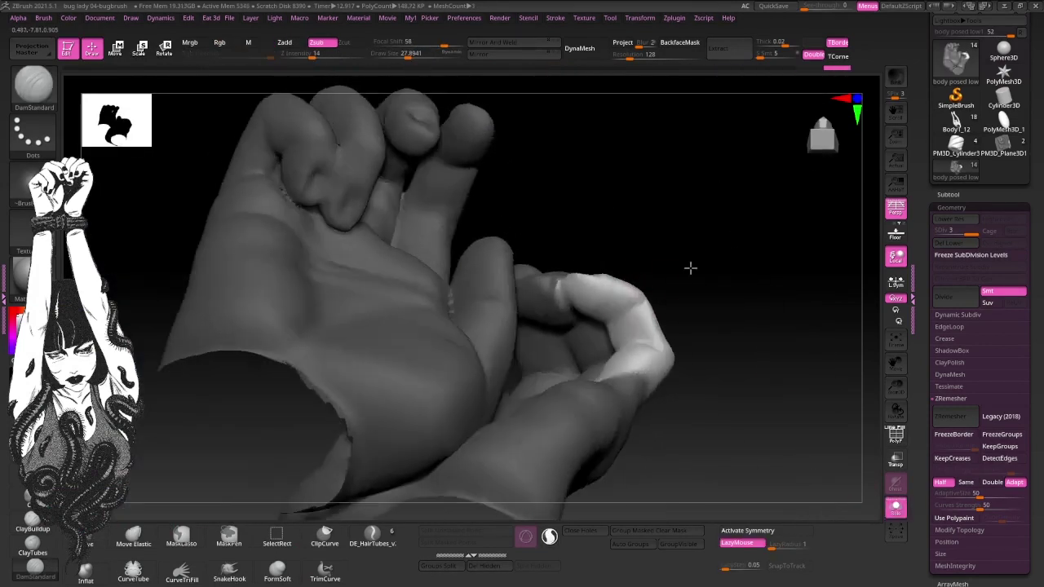
pyautogui.moveTo(689, 267)
pyautogui.mouseDown()
pyautogui.moveTo(771, 254)
pyautogui.moveTo(671, 296)
pyautogui.moveTo(701, 277)
pyautogui.mouseUp()
pyautogui.click(946, 196)
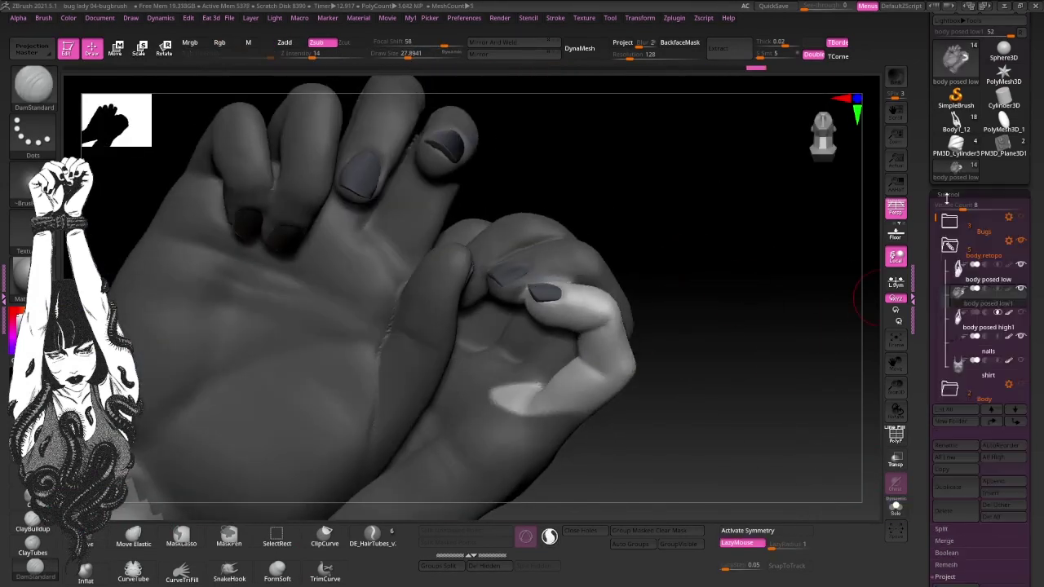
pyautogui.moveTo(782, 293); pyautogui.dragTo(748, 324)
pyautogui.moveTo(871, 327)
pyautogui.mouseDown()
pyautogui.moveTo(723, 291)
pyautogui.moveTo(678, 231)
pyautogui.moveTo(743, 347)
pyautogui.moveTo(590, 341)
pyautogui.moveTo(669, 285)
pyautogui.moveTo(737, 313)
pyautogui.moveTo(718, 245)
pyautogui.moveTo(637, 343)
pyautogui.moveTo(561, 263)
pyautogui.moveTo(788, 205)
pyautogui.moveTo(831, 269)
pyautogui.moveTo(690, 293)
pyautogui.moveTo(684, 257)
pyautogui.moveTo(841, 419)
pyautogui.moveTo(497, 273)
pyautogui.moveTo(785, 256)
pyautogui.moveTo(820, 117)
pyautogui.moveTo(800, 231)
pyautogui.moveTo(414, 205)
pyautogui.moveTo(557, 231)
pyautogui.moveTo(713, 438)
pyautogui.moveTo(819, 349)
pyautogui.moveTo(720, 295)
pyautogui.moveTo(693, 370)
pyautogui.moveTo(757, 217)
pyautogui.moveTo(405, 439)
pyautogui.mouseUp()
# Shape the fingers with the Inflat and Move Elastic brushes, checking the wireframe.
pyautogui.press('b')
pyautogui.press('i')
pyautogui.press('n')
pyautogui.press('b')
pyautogui.press('m')
pyautogui.press('e')
pyautogui.hotkey('shift', 'f')
pyautogui.hotkey('shift', 'f')
pyautogui.press('m')
# Mask part of the knuckles on the fist.
pyautogui.moveTo(301, 361); pyautogui.dragTo(515, 219)
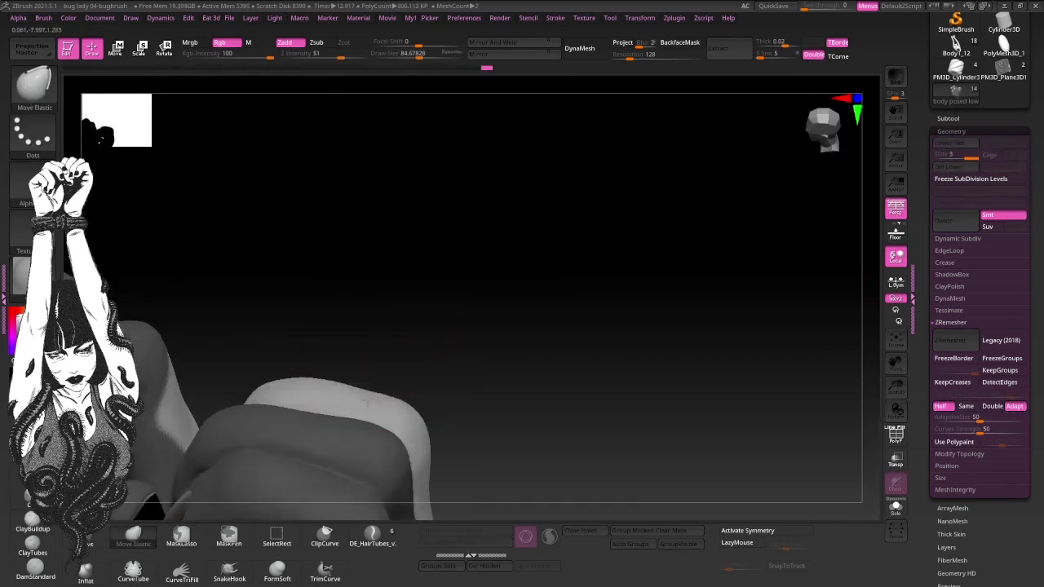
pyautogui.moveTo(515, 220)
pyautogui.mouseDown()
pyautogui.moveTo(652, 275)
pyautogui.moveTo(743, 275)
pyautogui.moveTo(454, 265)
pyautogui.moveTo(664, 233)
pyautogui.moveTo(781, 263)
pyautogui.mouseUp()
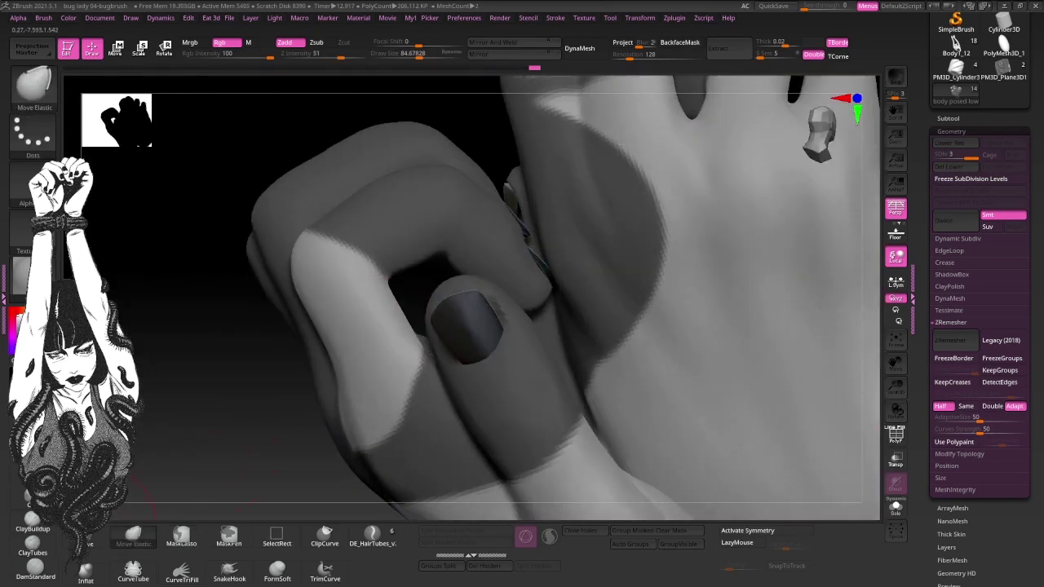
pyautogui.moveTo(407, 300)
pyautogui.mouseDown()
pyautogui.moveTo(373, 285)
pyautogui.moveTo(631, 191)
pyautogui.moveTo(445, 238)
pyautogui.mouseUp()
pyautogui.moveTo(498, 305); pyautogui.dragTo(270, 426)
pyautogui.click(35, 568)
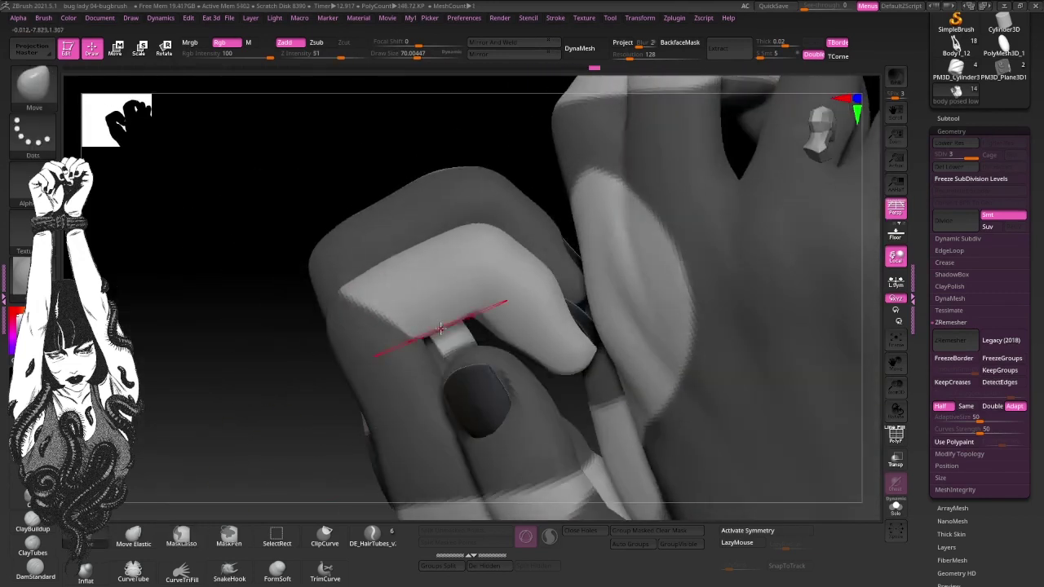
# Carve a crease across the thumb and reshape the hand side with Move, Pinch and Clay brushes.
pyautogui.moveTo(570, 244)
pyautogui.mouseDown()
pyautogui.moveTo(509, 272)
pyautogui.moveTo(303, 412)
pyautogui.moveTo(641, 203)
pyautogui.moveTo(727, 343)
pyautogui.moveTo(769, 304)
pyautogui.moveTo(209, 334)
pyautogui.moveTo(250, 240)
pyautogui.moveTo(455, 213)
pyautogui.moveTo(732, 218)
pyautogui.mouseUp()
pyautogui.press('b')
pyautogui.press('m')
pyautogui.press('v')
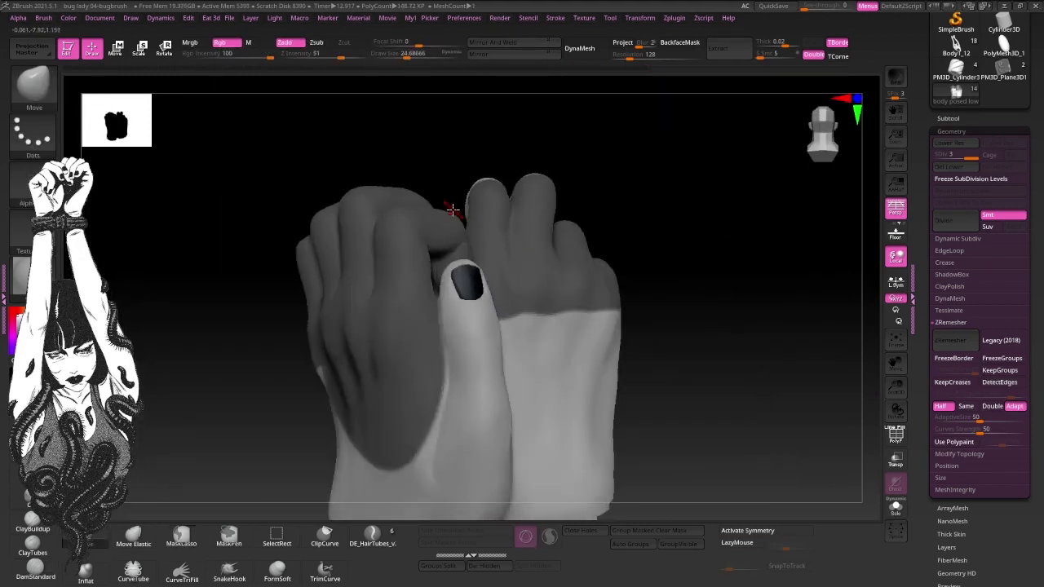
pyautogui.moveTo(404, 361)
pyautogui.mouseDown()
pyautogui.moveTo(778, 239)
pyautogui.moveTo(650, 387)
pyautogui.moveTo(391, 309)
pyautogui.moveTo(711, 287)
pyautogui.moveTo(294, 344)
pyautogui.moveTo(554, 291)
pyautogui.moveTo(293, 301)
pyautogui.moveTo(317, 326)
pyautogui.moveTo(719, 239)
pyautogui.moveTo(443, 285)
pyautogui.moveTo(696, 273)
pyautogui.moveTo(750, 305)
pyautogui.moveTo(718, 269)
pyautogui.moveTo(329, 304)
pyautogui.mouseUp()
pyautogui.press('b')
pyautogui.press('p')
pyautogui.press('i')
pyautogui.press('b')
pyautogui.press('c')
pyautogui.press('l')
pyautogui.press('b')
pyautogui.press('m')
pyautogui.press('v')
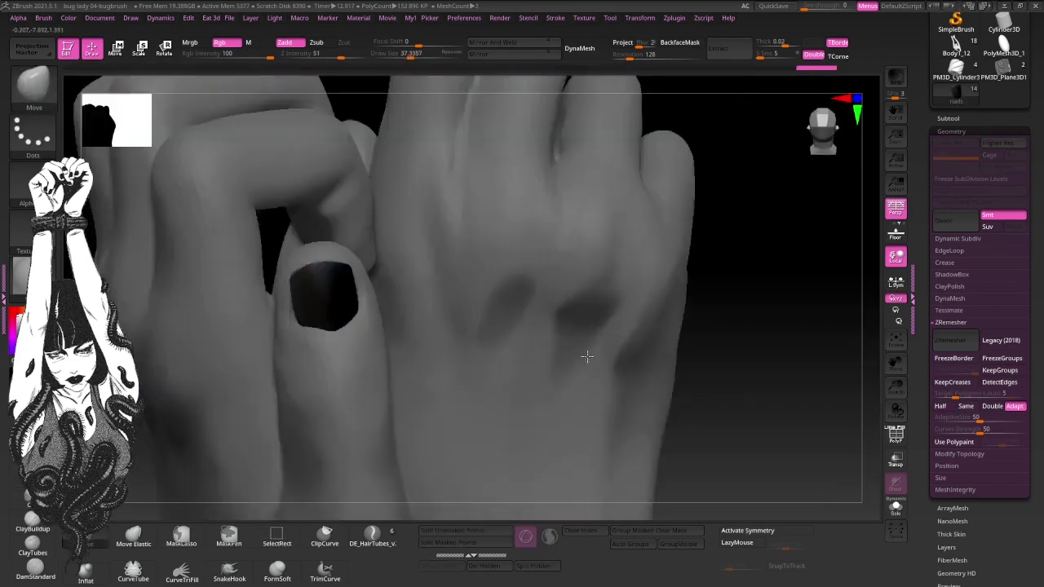
# Sculpt the back of the fist, mask the right part of the hand, then clear the mask.
pyautogui.moveTo(359, 342)
pyautogui.mouseDown(button='right')
pyautogui.moveTo(633, 333)
pyautogui.moveTo(465, 205)
pyautogui.moveTo(369, 273)
pyautogui.moveTo(761, 302)
pyautogui.moveTo(652, 289)
pyautogui.moveTo(571, 224)
pyautogui.mouseUp(button='right')
pyautogui.moveTo(744, 392)
pyautogui.mouseDown(button='right')
pyautogui.moveTo(827, 361)
pyautogui.moveTo(522, 284)
pyautogui.mouseUp(button='right')
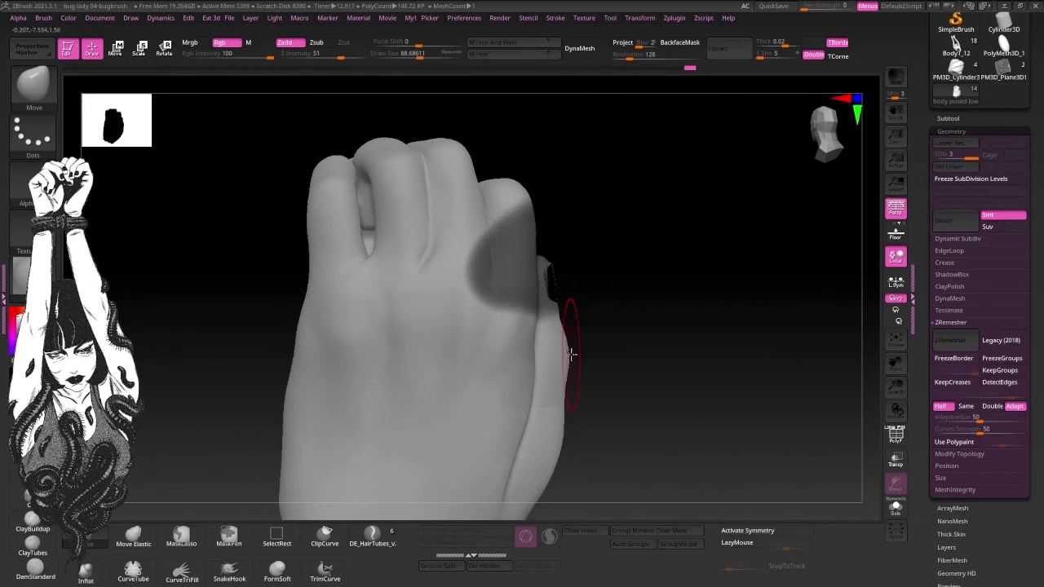
pyautogui.moveTo(570, 352)
pyautogui.mouseDown(button='right')
pyautogui.moveTo(593, 345)
pyautogui.moveTo(546, 278)
pyautogui.mouseUp(button='right')
pyautogui.press('space')
pyautogui.moveTo(530, 326)
pyautogui.keyDown('ctrl'); pyautogui.mouseDown(button='right')
pyautogui.moveTo(775, 353)
pyautogui.moveTo(553, 311)
pyautogui.mouseUp(button='right'); pyautogui.keyUp('ctrl')
pyautogui.keyDown('ctrl'); pyautogui.moveTo(627, 349); pyautogui.dragTo(497, 228, button='right'); pyautogui.keyUp('ctrl')
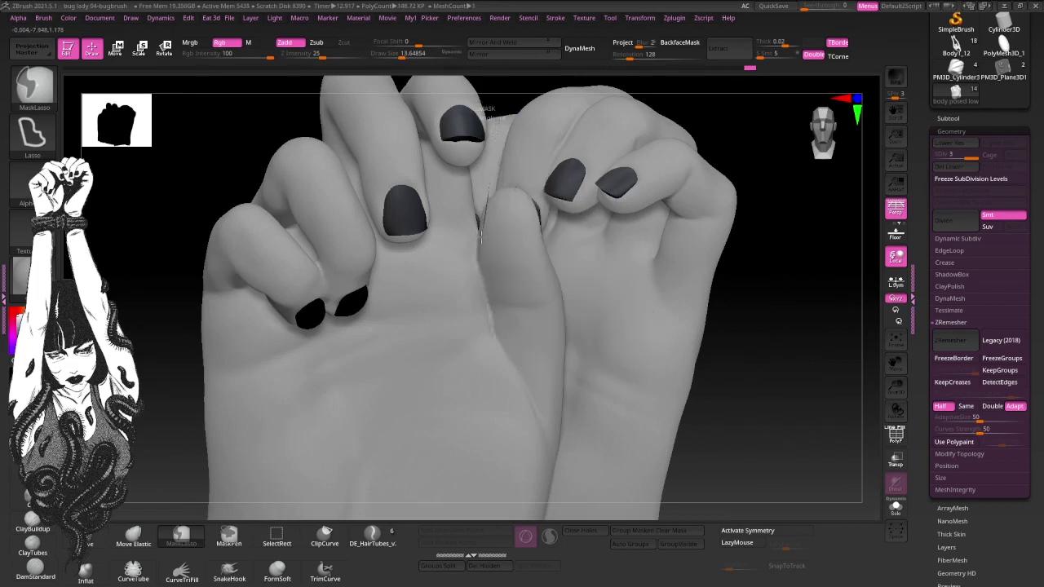
pyautogui.keyDown('ctrl'); pyautogui.moveTo(485, 216); pyautogui.dragTo(489, 213); pyautogui.keyUp('ctrl')
pyautogui.moveTo(766, 294); pyautogui.dragTo(786, 285, button='right')
pyautogui.moveTo(456, 292)
pyautogui.mouseDown(button='right')
pyautogui.moveTo(566, 289)
pyautogui.moveTo(816, 345)
pyautogui.moveTo(802, 321)
pyautogui.moveTo(783, 366)
pyautogui.moveTo(807, 289)
pyautogui.moveTo(442, 215)
pyautogui.moveTo(734, 368)
pyautogui.moveTo(675, 321)
pyautogui.mouseUp(button='right')
pyautogui.keyDown('ctrl'); pyautogui.click(802, 320); pyautogui.keyUp('ctrl')
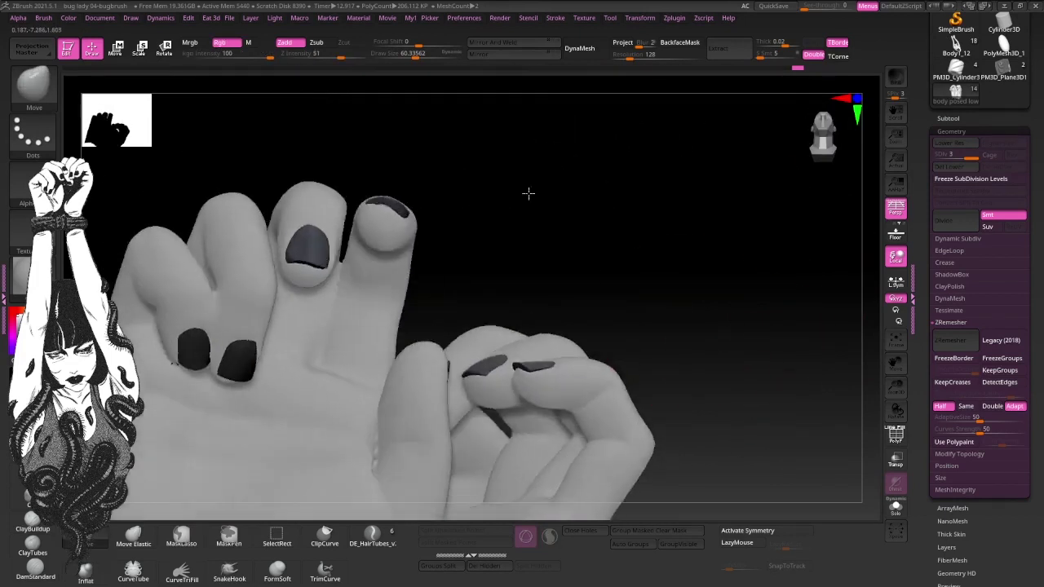
# Mask and invert to isolate one finger, toggling between the nails and body subtools.
pyautogui.moveTo(543, 146); pyautogui.dragTo(523, 174, button='right')
pyautogui.keyDown('ctrl'); pyautogui.click(523, 175); pyautogui.keyUp('ctrl')
pyautogui.moveTo(378, 213)
pyautogui.mouseDown(button='right')
pyautogui.moveTo(682, 361)
pyautogui.moveTo(377, 163)
pyautogui.moveTo(617, 200)
pyautogui.moveTo(587, 268)
pyautogui.mouseUp(button='right')
pyautogui.keyDown('ctrl'); pyautogui.click(587, 268); pyautogui.keyUp('ctrl')
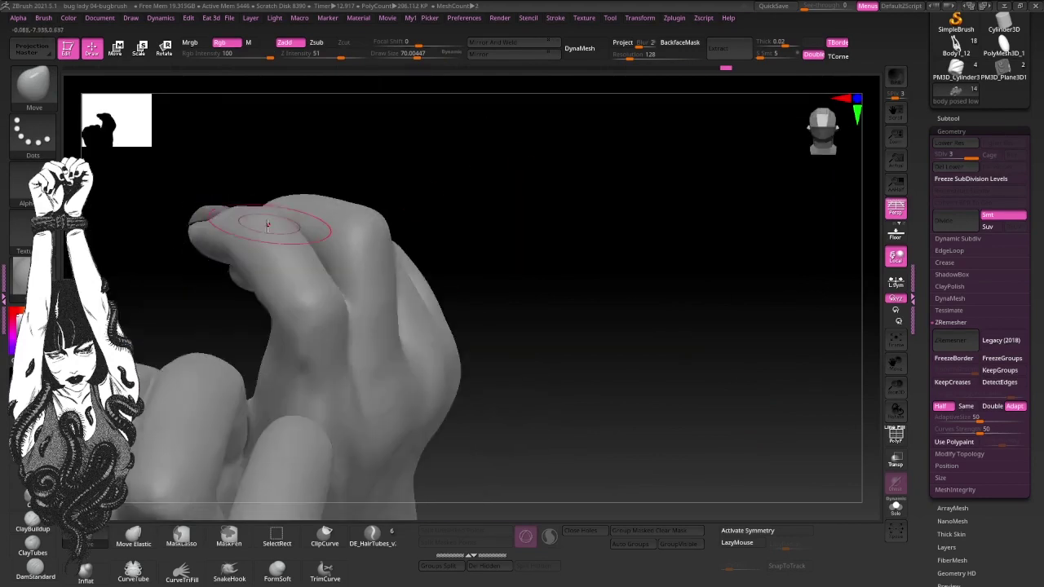
pyautogui.moveTo(477, 188)
pyautogui.mouseDown()
pyautogui.moveTo(536, 231)
pyautogui.moveTo(514, 154)
pyautogui.moveTo(345, 315)
pyautogui.mouseUp()
pyautogui.keyDown('alt'); pyautogui.click(345, 315); pyautogui.keyUp('alt')
pyautogui.moveTo(494, 223); pyautogui.dragTo(384, 245)
pyautogui.keyDown('alt'); pyautogui.click(217, 312); pyautogui.keyUp('alt')
pyautogui.moveTo(217, 312)
pyautogui.mouseDown()
pyautogui.moveTo(237, 423)
pyautogui.moveTo(240, 381)
pyautogui.moveTo(668, 147)
pyautogui.moveTo(710, 221)
pyautogui.moveTo(500, 155)
pyautogui.moveTo(633, 303)
pyautogui.moveTo(616, 175)
pyautogui.moveTo(631, 186)
pyautogui.moveTo(566, 181)
pyautogui.moveTo(664, 151)
pyautogui.moveTo(609, 177)
pyautogui.moveTo(163, 275)
pyautogui.moveTo(300, 245)
pyautogui.mouseUp()
# Pinch the nail edges and select the nails subtool, then sculpt with ClayBuildup.
pyautogui.moveTo(224, 379)
pyautogui.mouseDown()
pyautogui.moveTo(210, 356)
pyautogui.moveTo(244, 204)
pyautogui.moveTo(147, 303)
pyautogui.moveTo(212, 244)
pyautogui.moveTo(647, 105)
pyautogui.moveTo(422, 283)
pyautogui.moveTo(245, 354)
pyautogui.moveTo(296, 145)
pyautogui.moveTo(313, 251)
pyautogui.mouseUp()
pyautogui.press('b')
pyautogui.press('p')
pyautogui.press('i')
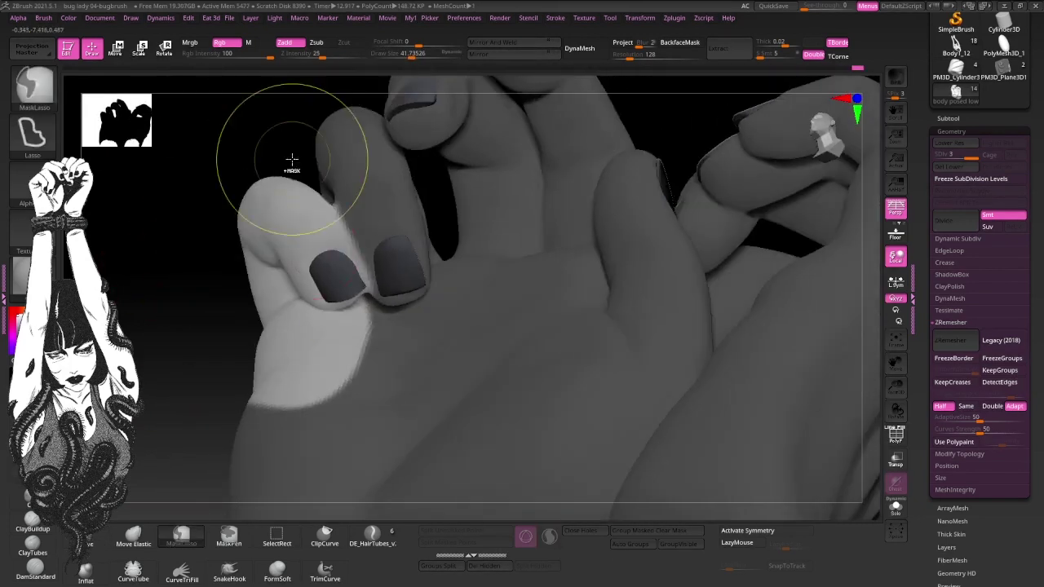
pyautogui.moveTo(449, 165); pyautogui.dragTo(217, 367)
pyautogui.moveTo(365, 303)
pyautogui.mouseDown()
pyautogui.moveTo(559, 278)
pyautogui.moveTo(302, 326)
pyautogui.moveTo(273, 283)
pyautogui.mouseUp()
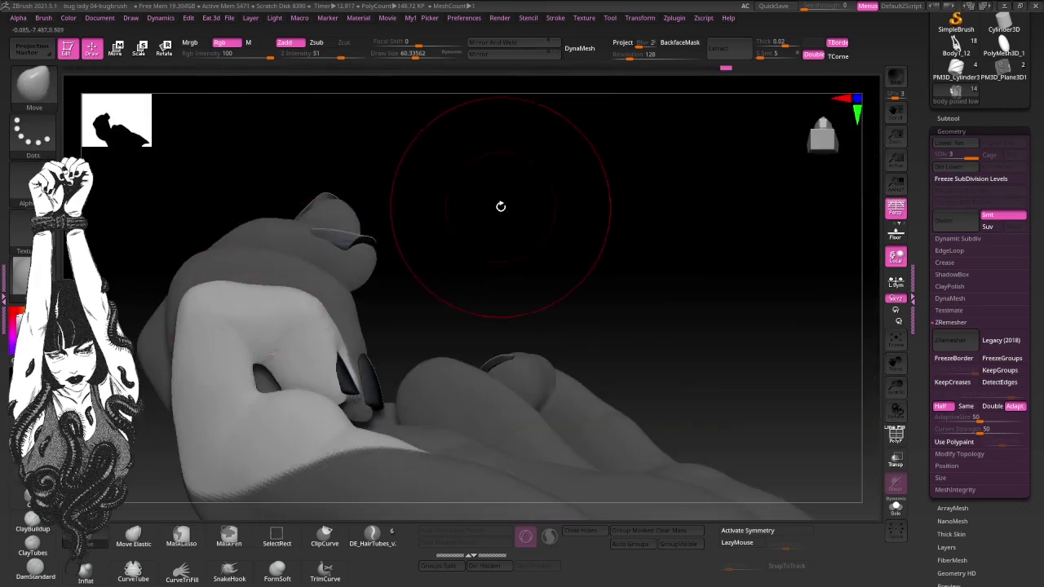
pyautogui.moveTo(361, 219); pyautogui.dragTo(335, 390)
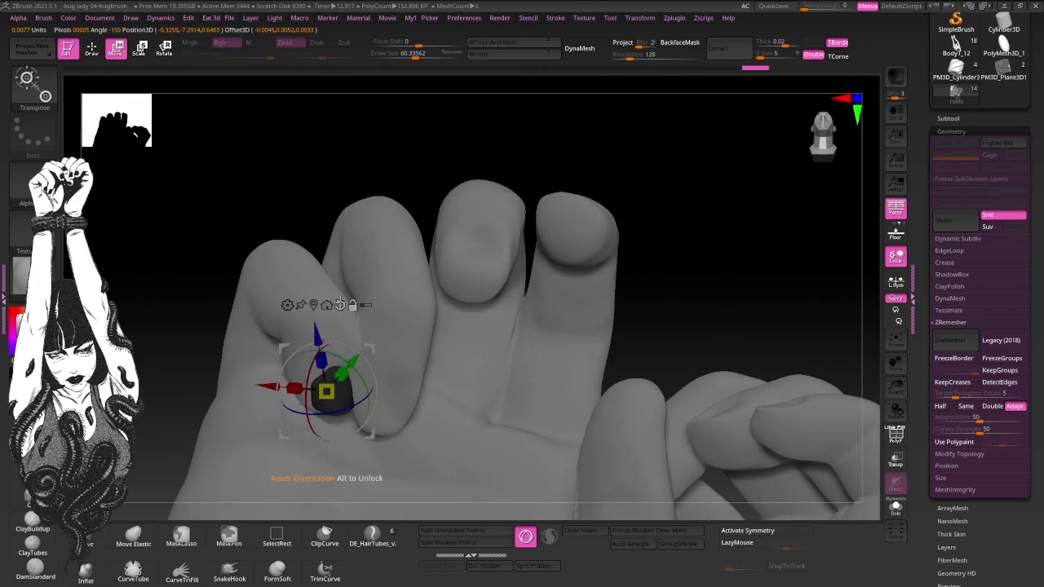
pyautogui.moveTo(532, 239); pyautogui.dragTo(376, 345)
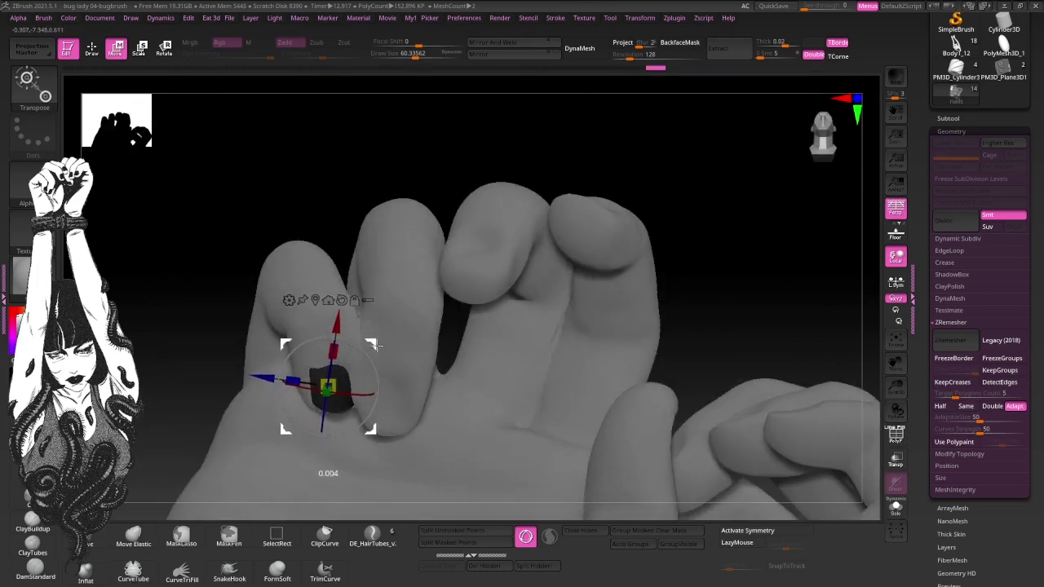
pyautogui.press('q')
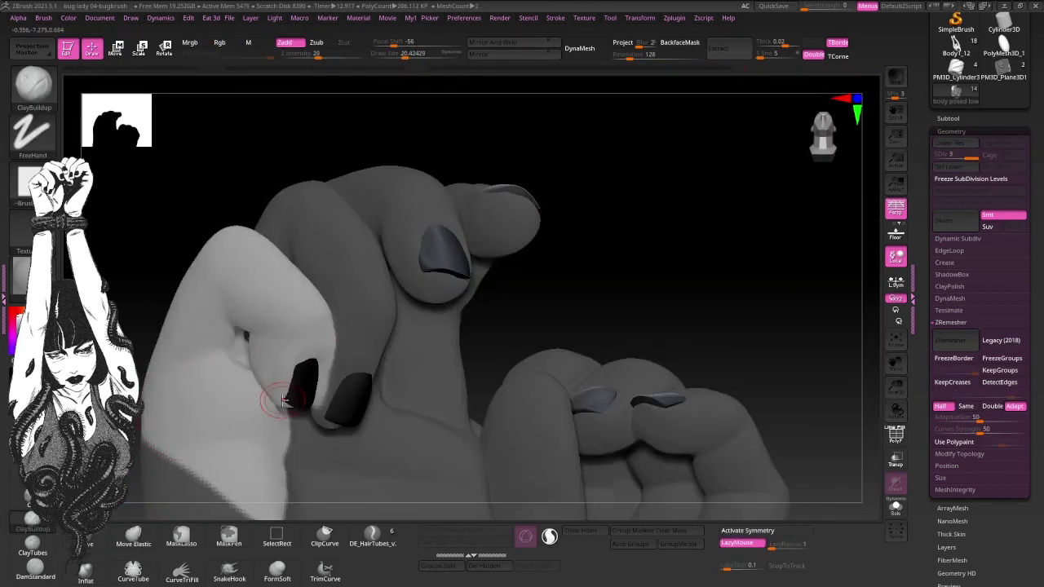
# Nudge a nail into place with the Move gizmo, then reselect the body mesh.
pyautogui.moveTo(668, 181); pyautogui.dragTo(314, 362)
pyautogui.moveTo(386, 208); pyautogui.dragTo(371, 212)
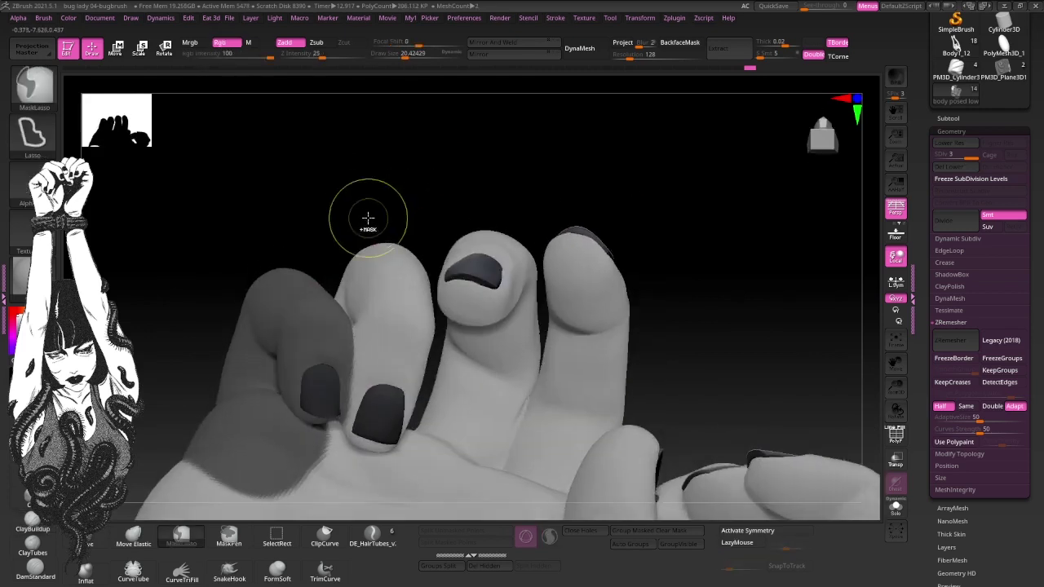
pyautogui.rightClick(335, 442)
pyautogui.moveTo(571, 244)
pyautogui.mouseDown()
pyautogui.moveTo(624, 200)
pyautogui.moveTo(414, 374)
pyautogui.moveTo(187, 389)
pyautogui.moveTo(543, 220)
pyautogui.moveTo(508, 426)
pyautogui.moveTo(583, 401)
pyautogui.mouseUp()
pyautogui.press('w')
pyautogui.moveTo(534, 465)
pyautogui.mouseDown()
pyautogui.moveTo(651, 225)
pyautogui.moveTo(720, 307)
pyautogui.moveTo(676, 337)
pyautogui.moveTo(716, 387)
pyautogui.mouseUp()
pyautogui.press('q')
pyautogui.keyDown('alt'); pyautogui.click(716, 388); pyautogui.keyUp('alt')
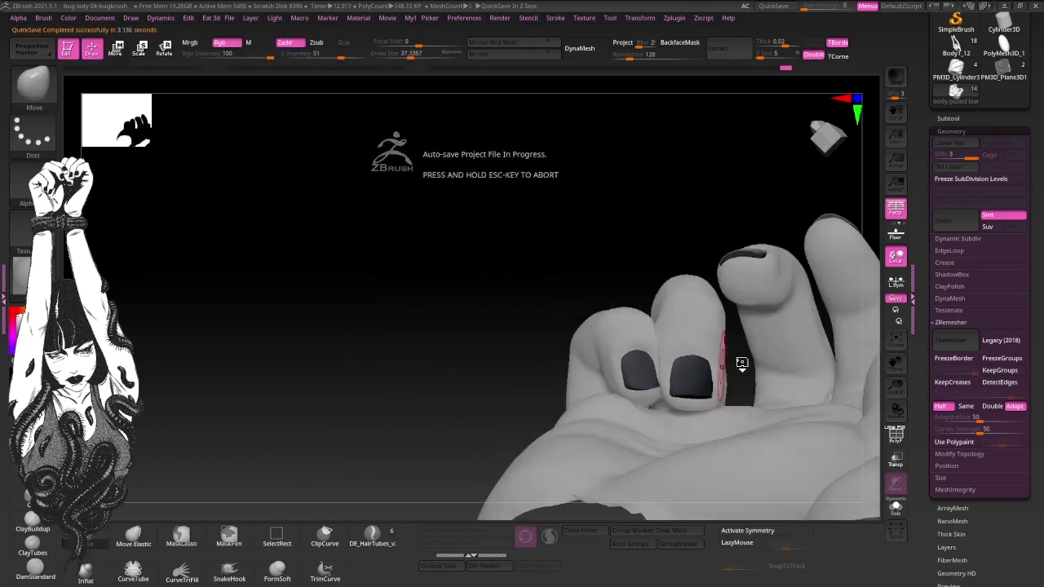
# Carve palm creases with DamStandard, touch up the nails, and return to body posed low1.
pyautogui.moveTo(612, 297)
pyautogui.mouseDown()
pyautogui.moveTo(574, 373)
pyautogui.moveTo(475, 438)
pyautogui.moveTo(634, 307)
pyautogui.mouseUp()
pyautogui.moveTo(732, 280); pyautogui.dragTo(535, 315)
pyautogui.press('b')
pyautogui.press('d')
pyautogui.press('s')
pyautogui.moveTo(543, 403); pyautogui.dragTo(629, 133)
pyautogui.keyDown('alt'); pyautogui.click(518, 231); pyautogui.keyUp('alt')
pyautogui.moveTo(484, 263)
pyautogui.mouseDown()
pyautogui.moveTo(690, 193)
pyautogui.moveTo(715, 377)
pyautogui.moveTo(820, 280)
pyautogui.moveTo(843, 236)
pyautogui.moveTo(595, 124)
pyautogui.mouseUp()
pyautogui.keyDown('alt'); pyautogui.click(843, 235); pyautogui.keyUp('alt')
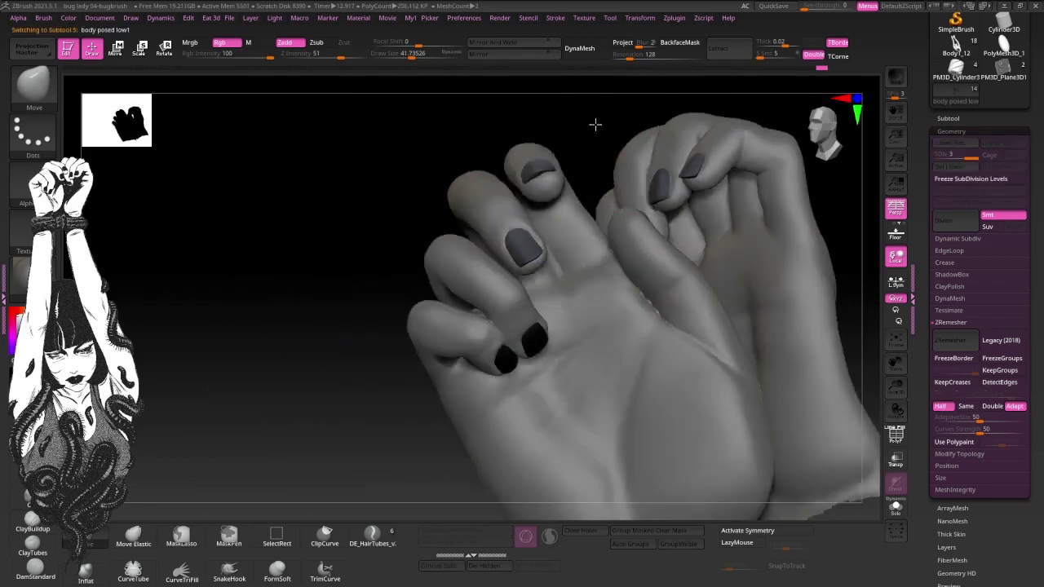
# Reshape the clasped hands with the Move Elastic brush, checking palms, backs and fingers.
pyautogui.moveTo(404, 223)
pyautogui.mouseDown()
pyautogui.moveTo(361, 419)
pyautogui.moveTo(611, 163)
pyautogui.moveTo(628, 267)
pyautogui.moveTo(419, 405)
pyautogui.moveTo(822, 296)
pyautogui.moveTo(495, 313)
pyautogui.moveTo(380, 410)
pyautogui.moveTo(521, 373)
pyautogui.moveTo(451, 340)
pyautogui.moveTo(386, 412)
pyautogui.moveTo(391, 275)
pyautogui.moveTo(333, 466)
pyautogui.moveTo(310, 456)
pyautogui.mouseUp()
pyautogui.click(133, 538)
pyautogui.moveTo(244, 342)
pyautogui.mouseDown()
pyautogui.moveTo(180, 383)
pyautogui.moveTo(585, 305)
pyautogui.moveTo(636, 245)
pyautogui.moveTo(682, 131)
pyautogui.moveTo(622, 330)
pyautogui.moveTo(624, 288)
pyautogui.moveTo(659, 300)
pyautogui.mouseUp()
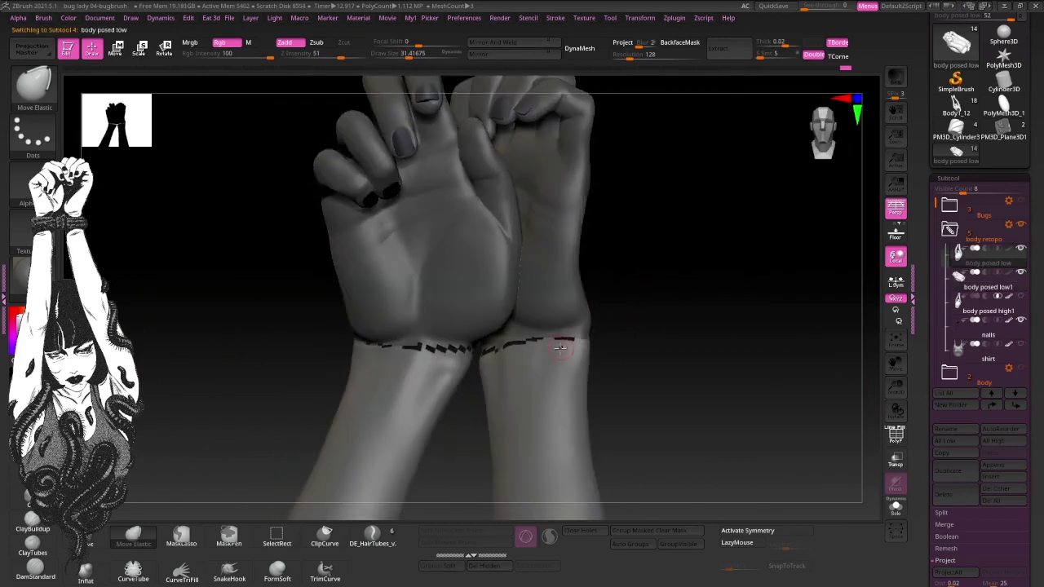
pyautogui.moveTo(555, 349); pyautogui.dragTo(600, 392)
pyautogui.moveTo(597, 454)
pyautogui.mouseDown()
pyautogui.moveTo(663, 268)
pyautogui.moveTo(667, 301)
pyautogui.mouseUp()
pyautogui.moveTo(670, 381)
pyautogui.mouseDown()
pyautogui.moveTo(477, 298)
pyautogui.moveTo(501, 331)
pyautogui.moveTo(552, 252)
pyautogui.moveTo(524, 345)
pyautogui.moveTo(758, 285)
pyautogui.moveTo(498, 377)
pyautogui.moveTo(746, 285)
pyautogui.mouseUp()
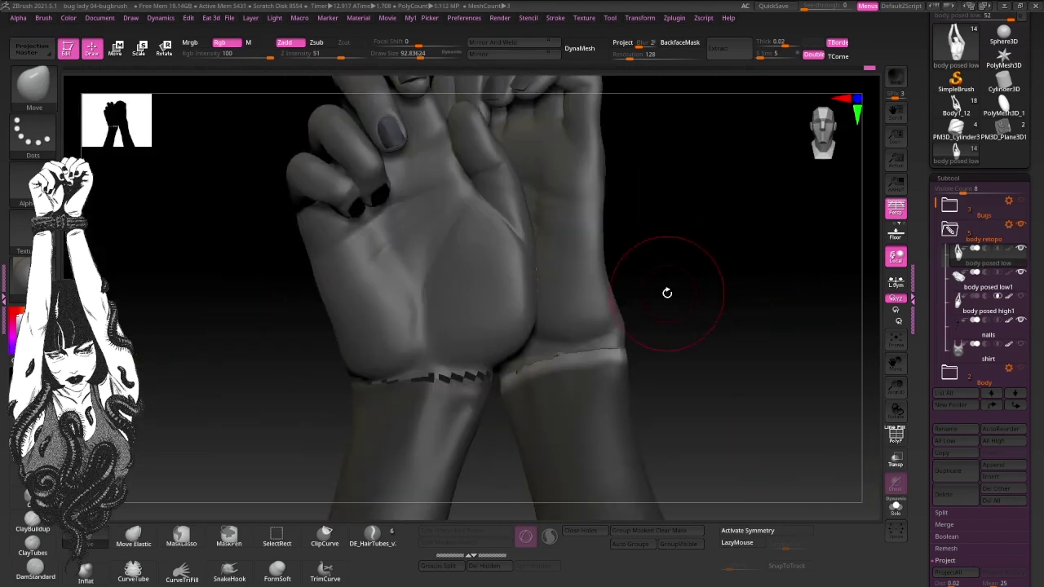
pyautogui.moveTo(688, 291)
pyautogui.mouseDown()
pyautogui.moveTo(484, 405)
pyautogui.moveTo(656, 345)
pyautogui.mouseUp()
pyautogui.moveTo(546, 371)
pyautogui.mouseDown()
pyautogui.moveTo(794, 401)
pyautogui.moveTo(667, 234)
pyautogui.mouseUp()
pyautogui.press('f')
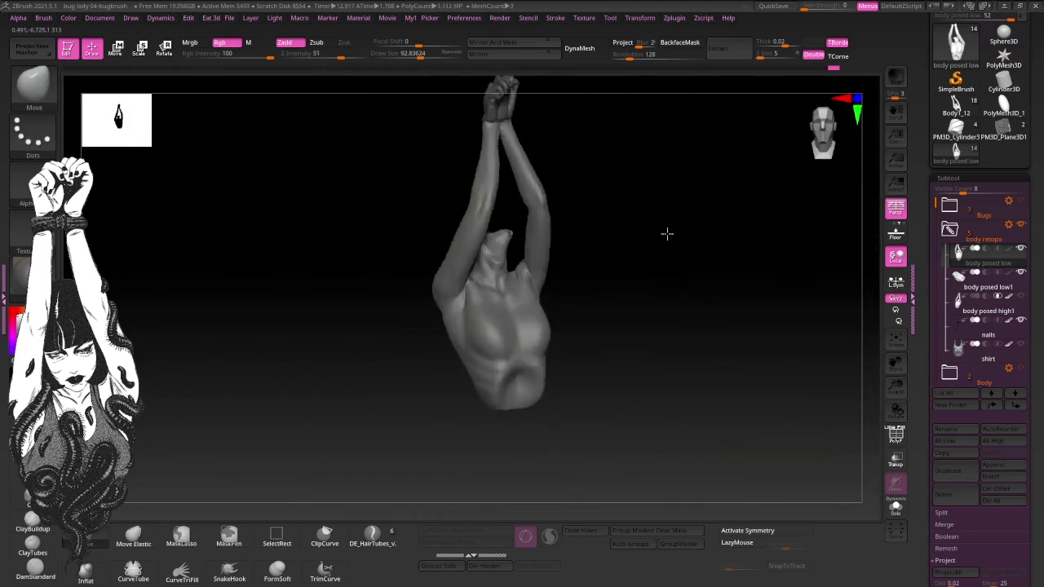
pyautogui.moveTo(619, 304)
pyautogui.mouseDown()
pyautogui.moveTo(653, 316)
pyautogui.moveTo(645, 249)
pyautogui.moveTo(584, 310)
pyautogui.moveTo(657, 347)
pyautogui.moveTo(658, 262)
pyautogui.mouseUp()
pyautogui.moveTo(572, 309)
pyautogui.mouseDown()
pyautogui.moveTo(559, 299)
pyautogui.moveTo(668, 284)
pyautogui.moveTo(692, 351)
pyautogui.moveTo(701, 242)
pyautogui.moveTo(714, 233)
pyautogui.mouseUp()
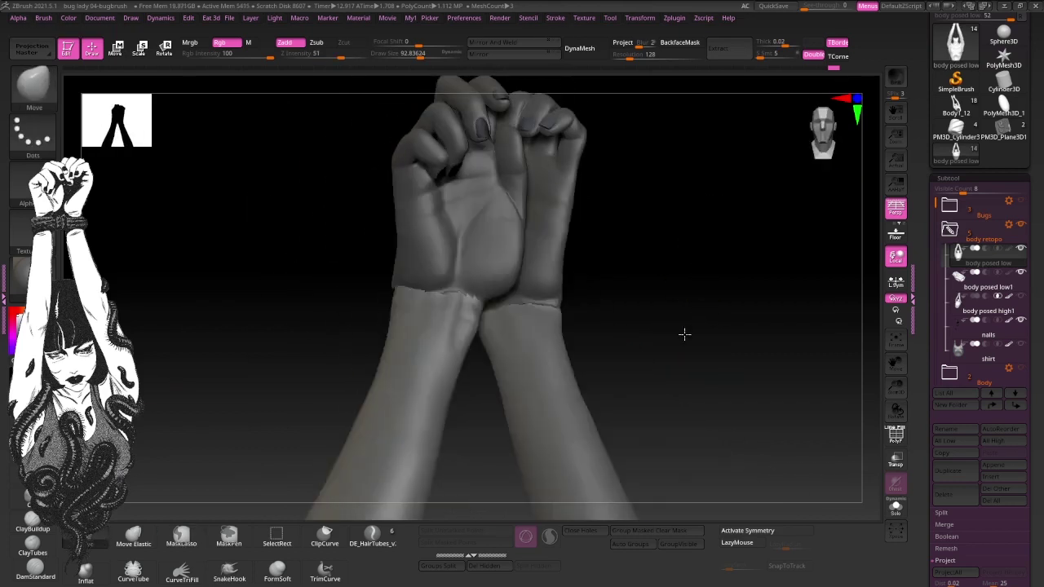
# Load the BugBrush02 insert-curve brush and make the body posed low subtool active.
pyautogui.press('b')
pyautogui.click(472, 348)
pyautogui.moveTo(639, 281)
pyautogui.keyDown('alt'); pyautogui.mouseDown()
pyautogui.moveTo(715, 256)
pyautogui.moveTo(654, 361)
pyautogui.mouseUp(); pyautogui.keyUp('alt')
pyautogui.click(1015, 262)
pyautogui.moveTo(537, 291); pyautogui.dragTo(537, 347)
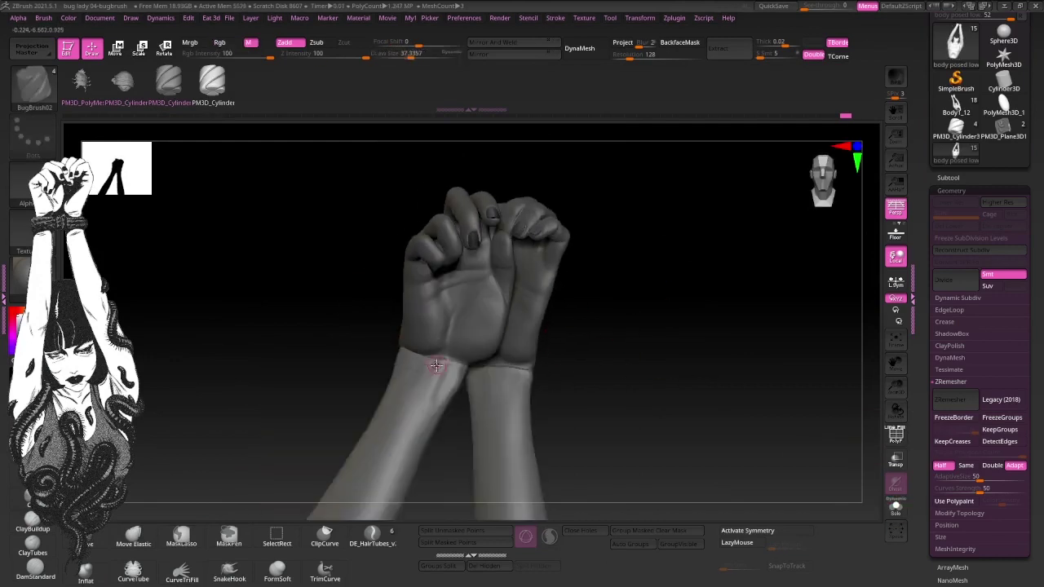
# Draw BugBrush02 rope bands around the wrists, adding another loop around both wrists.
pyautogui.moveTo(612, 357)
pyautogui.mouseDown()
pyautogui.moveTo(631, 263)
pyautogui.moveTo(529, 310)
pyautogui.moveTo(687, 205)
pyautogui.moveTo(650, 263)
pyautogui.moveTo(664, 252)
pyautogui.moveTo(500, 268)
pyautogui.moveTo(613, 212)
pyautogui.moveTo(372, 203)
pyautogui.moveTo(715, 235)
pyautogui.moveTo(596, 287)
pyautogui.moveTo(394, 257)
pyautogui.moveTo(338, 275)
pyautogui.moveTo(512, 329)
pyautogui.moveTo(645, 268)
pyautogui.moveTo(665, 273)
pyautogui.moveTo(633, 250)
pyautogui.mouseUp()
pyautogui.moveTo(62, 123); pyautogui.dragTo(124, 123)
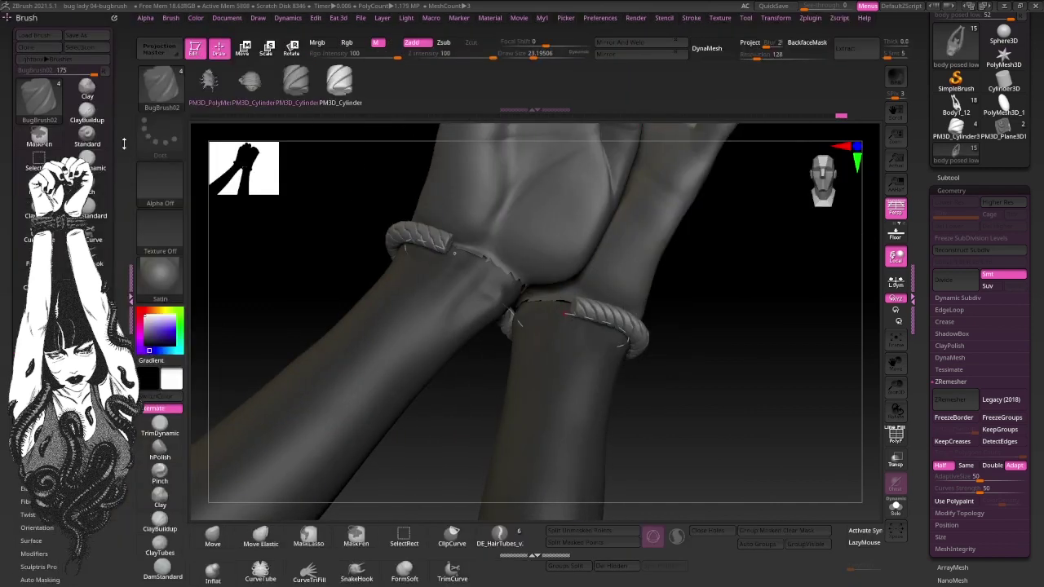
pyautogui.moveTo(550, 308)
pyautogui.mouseDown()
pyautogui.moveTo(442, 279)
pyautogui.moveTo(780, 338)
pyautogui.moveTo(459, 300)
pyautogui.mouseUp()
pyautogui.moveTo(392, 297); pyautogui.dragTo(680, 254)
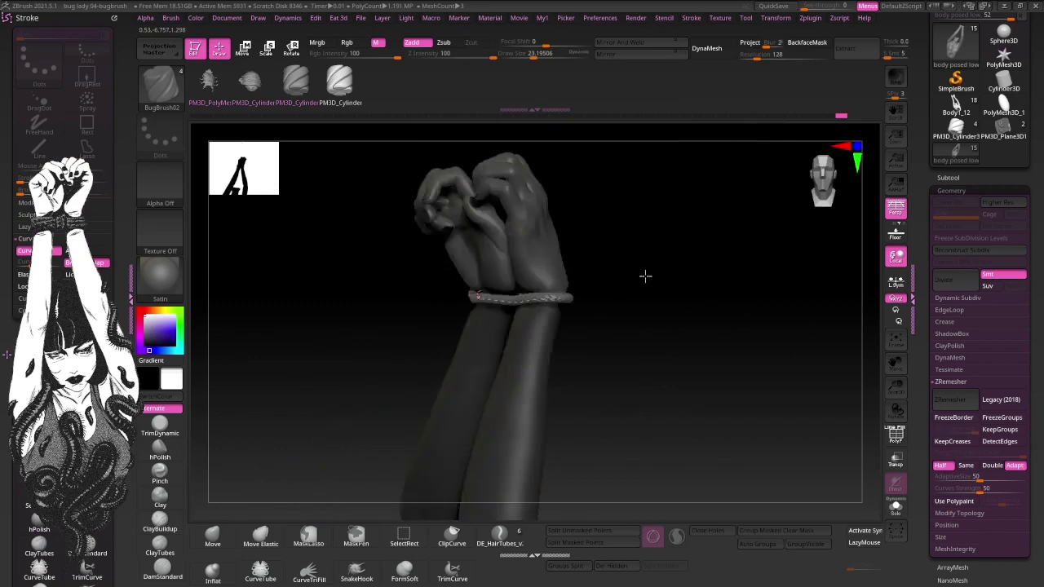
pyautogui.moveTo(706, 319)
pyautogui.mouseDown()
pyautogui.moveTo(547, 261)
pyautogui.moveTo(750, 252)
pyautogui.moveTo(675, 241)
pyautogui.mouseUp()
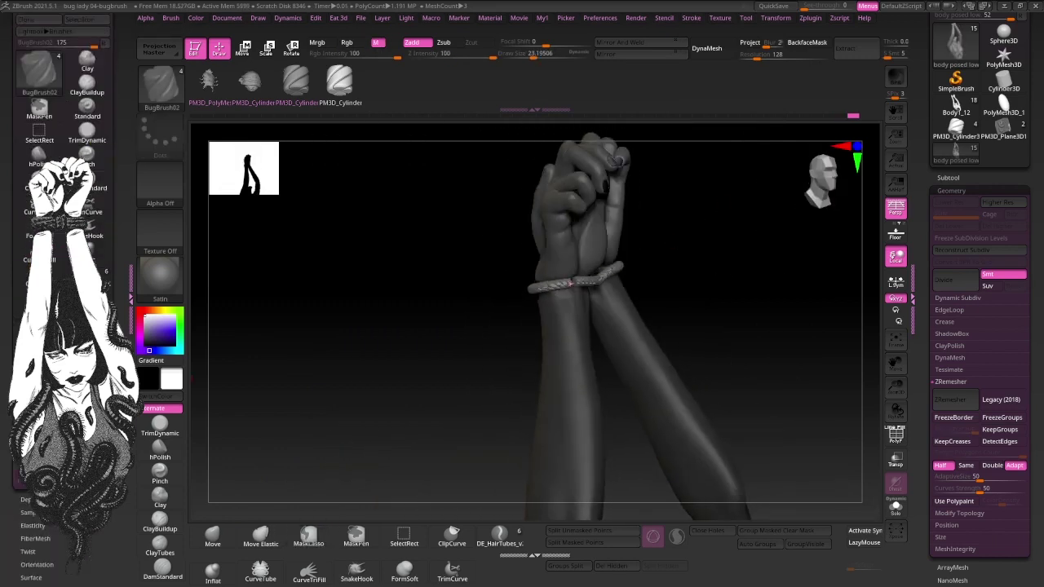
pyautogui.moveTo(611, 316)
pyautogui.mouseDown()
pyautogui.moveTo(692, 272)
pyautogui.moveTo(678, 286)
pyautogui.mouseUp()
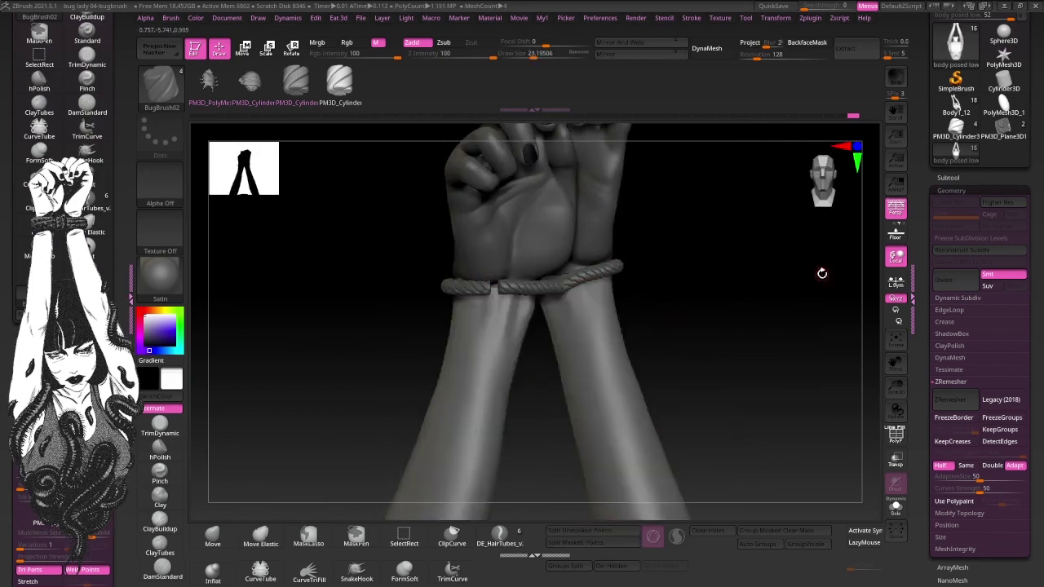
pyautogui.moveTo(460, 302)
pyautogui.mouseDown()
pyautogui.moveTo(683, 254)
pyautogui.moveTo(726, 256)
pyautogui.moveTo(741, 182)
pyautogui.mouseUp()
pyautogui.moveTo(550, 286)
pyautogui.mouseDown()
pyautogui.moveTo(733, 268)
pyautogui.moveTo(547, 251)
pyautogui.moveTo(647, 269)
pyautogui.moveTo(626, 231)
pyautogui.moveTo(586, 218)
pyautogui.moveTo(628, 184)
pyautogui.moveTo(601, 245)
pyautogui.moveTo(557, 224)
pyautogui.moveTo(605, 303)
pyautogui.moveTo(631, 264)
pyautogui.moveTo(195, 312)
pyautogui.mouseUp()
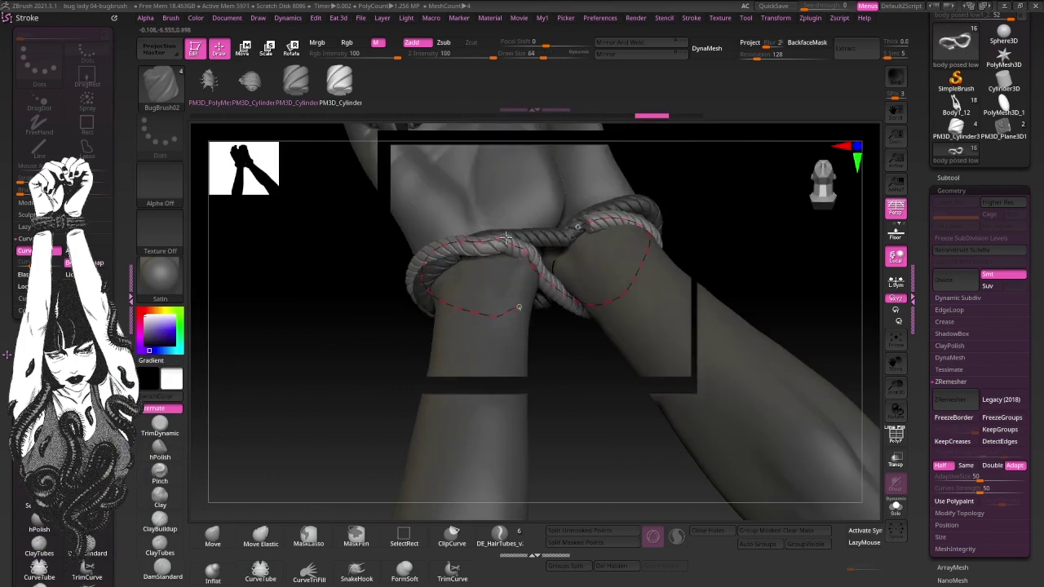
pyautogui.moveTo(505, 237)
pyautogui.mouseDown()
pyautogui.moveTo(706, 203)
pyautogui.moveTo(654, 250)
pyautogui.moveTo(685, 154)
pyautogui.moveTo(717, 391)
pyautogui.moveTo(722, 362)
pyautogui.moveTo(750, 426)
pyautogui.moveTo(491, 347)
pyautogui.mouseUp()
# Inspect the rope coils around the bound wrists from low, side and front angles.
pyautogui.moveTo(530, 303); pyautogui.dragTo(604, 446)
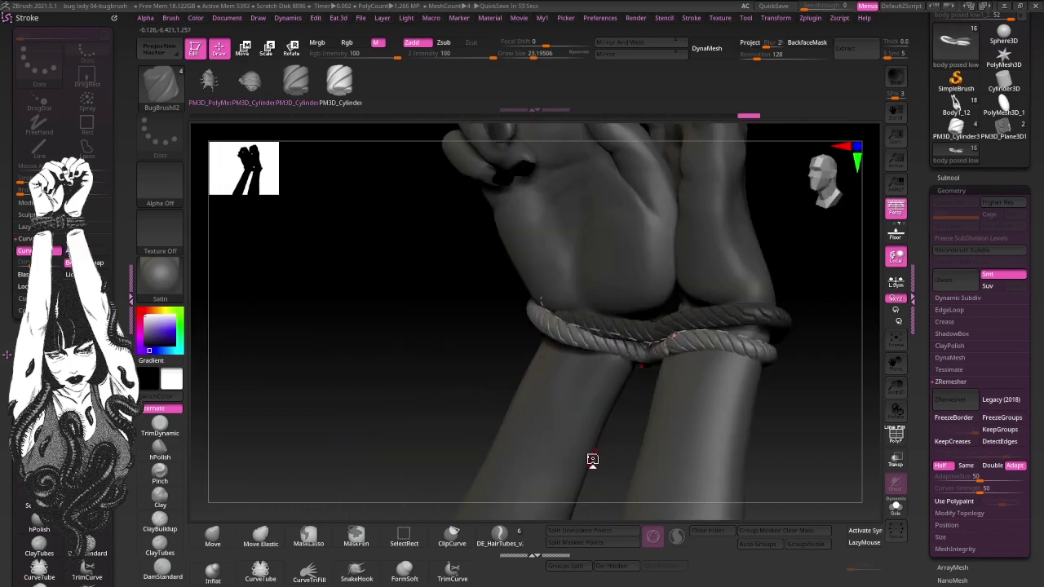
pyautogui.moveTo(592, 459)
pyautogui.mouseDown()
pyautogui.moveTo(693, 261)
pyautogui.moveTo(774, 256)
pyautogui.moveTo(785, 334)
pyautogui.moveTo(511, 392)
pyautogui.moveTo(555, 440)
pyautogui.moveTo(592, 450)
pyautogui.moveTo(598, 465)
pyautogui.mouseUp()
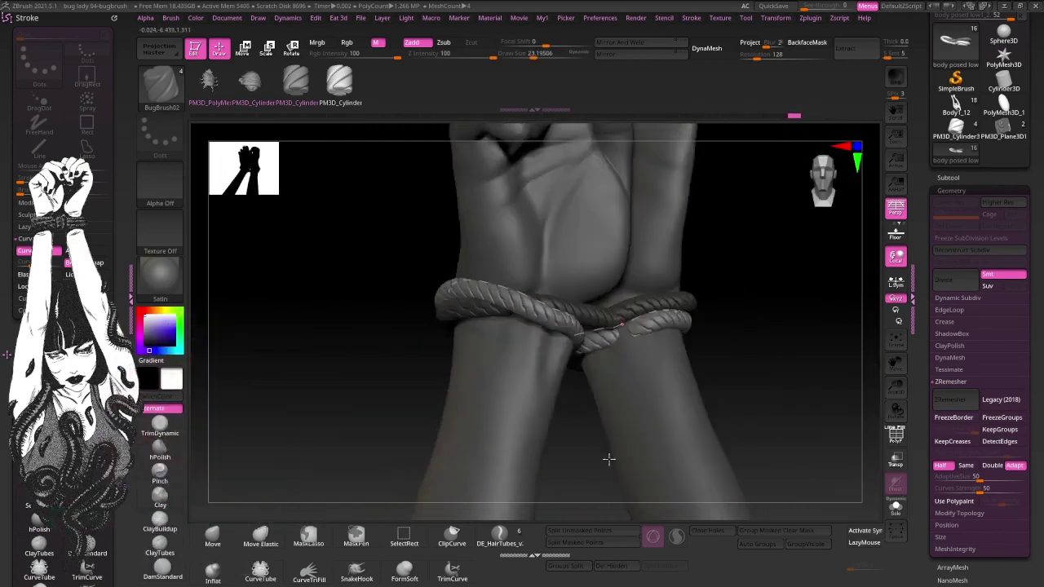
pyautogui.moveTo(738, 395)
pyautogui.mouseDown()
pyautogui.moveTo(764, 272)
pyautogui.moveTo(601, 350)
pyautogui.moveTo(599, 407)
pyautogui.moveTo(743, 375)
pyautogui.moveTo(746, 350)
pyautogui.moveTo(398, 345)
pyautogui.moveTo(707, 236)
pyautogui.moveTo(587, 310)
pyautogui.moveTo(750, 296)
pyautogui.moveTo(366, 298)
pyautogui.moveTo(380, 302)
pyautogui.mouseUp()
pyautogui.moveTo(406, 442)
pyautogui.mouseDown()
pyautogui.moveTo(622, 303)
pyautogui.moveTo(611, 338)
pyautogui.moveTo(692, 271)
pyautogui.moveTo(554, 352)
pyautogui.mouseUp()
pyautogui.moveTo(700, 285)
pyautogui.mouseDown()
pyautogui.moveTo(644, 287)
pyautogui.moveTo(719, 265)
pyautogui.mouseUp()
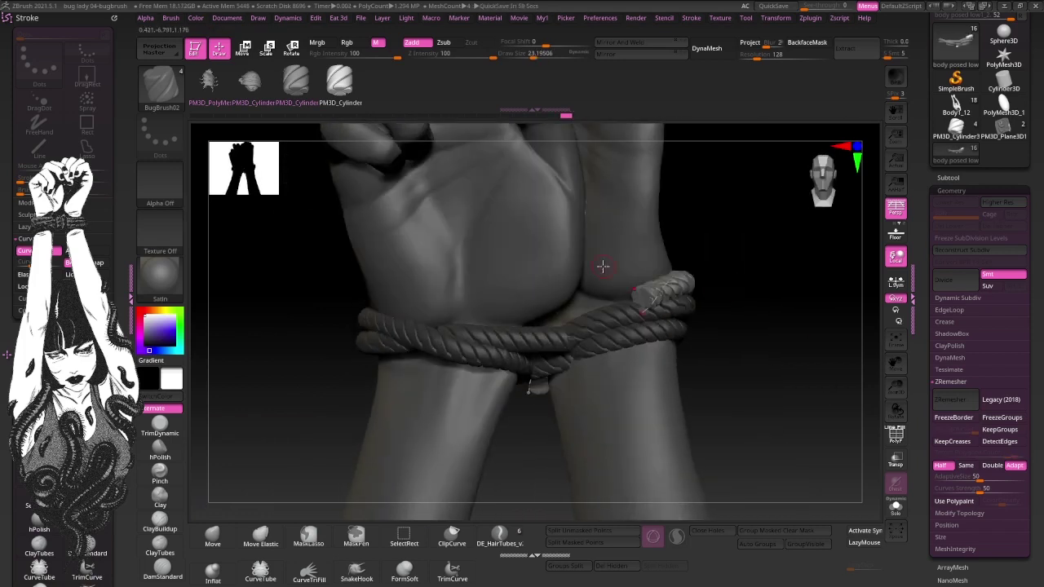
pyautogui.moveTo(547, 368)
pyautogui.mouseDown()
pyautogui.moveTo(560, 419)
pyautogui.moveTo(370, 413)
pyautogui.moveTo(763, 320)
pyautogui.mouseUp()
pyautogui.moveTo(589, 364)
pyautogui.mouseDown()
pyautogui.moveTo(569, 352)
pyautogui.moveTo(719, 353)
pyautogui.mouseUp()
pyautogui.moveTo(598, 384)
pyautogui.mouseDown()
pyautogui.moveTo(552, 350)
pyautogui.moveTo(703, 299)
pyautogui.mouseUp()
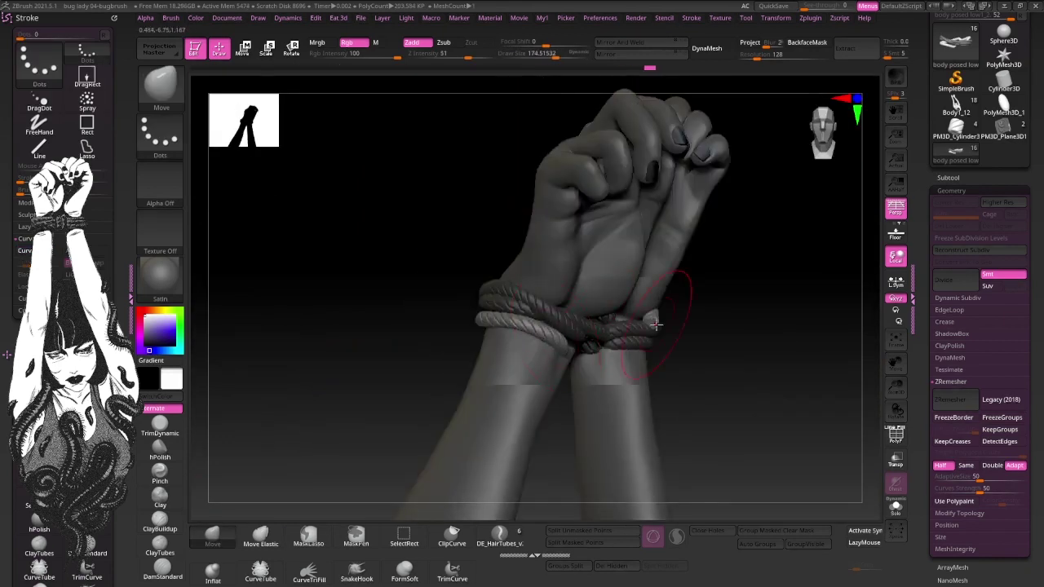
pyautogui.moveTo(656, 323)
pyautogui.mouseDown()
pyautogui.moveTo(625, 361)
pyautogui.moveTo(714, 282)
pyautogui.moveTo(677, 361)
pyautogui.moveTo(424, 285)
pyautogui.mouseUp()
pyautogui.moveTo(412, 199)
pyautogui.mouseDown()
pyautogui.moveTo(408, 361)
pyautogui.moveTo(647, 317)
pyautogui.moveTo(457, 383)
pyautogui.moveTo(410, 426)
pyautogui.moveTo(699, 302)
pyautogui.moveTo(706, 342)
pyautogui.moveTo(685, 326)
pyautogui.moveTo(697, 352)
pyautogui.moveTo(690, 242)
pyautogui.moveTo(703, 256)
pyautogui.mouseUp()
pyautogui.moveTo(571, 306)
pyautogui.mouseDown()
pyautogui.moveTo(704, 280)
pyautogui.moveTo(720, 233)
pyautogui.mouseUp()
# Switch to the Move Topological brush (B, M, T) and zoom in on the roped wrist.
pyautogui.press('b')
pyautogui.press('m')
pyautogui.press('t')
pyautogui.moveTo(549, 339)
pyautogui.mouseDown()
pyautogui.moveTo(745, 280)
pyautogui.moveTo(734, 286)
pyautogui.moveTo(740, 305)
pyautogui.moveTo(529, 342)
pyautogui.moveTo(478, 368)
pyautogui.moveTo(732, 291)
pyautogui.moveTo(461, 295)
pyautogui.moveTo(655, 209)
pyautogui.mouseUp()
pyautogui.moveTo(556, 252)
pyautogui.mouseDown()
pyautogui.moveTo(361, 247)
pyautogui.moveTo(739, 373)
pyautogui.moveTo(676, 366)
pyautogui.moveTo(638, 266)
pyautogui.moveTo(647, 321)
pyautogui.mouseUp()
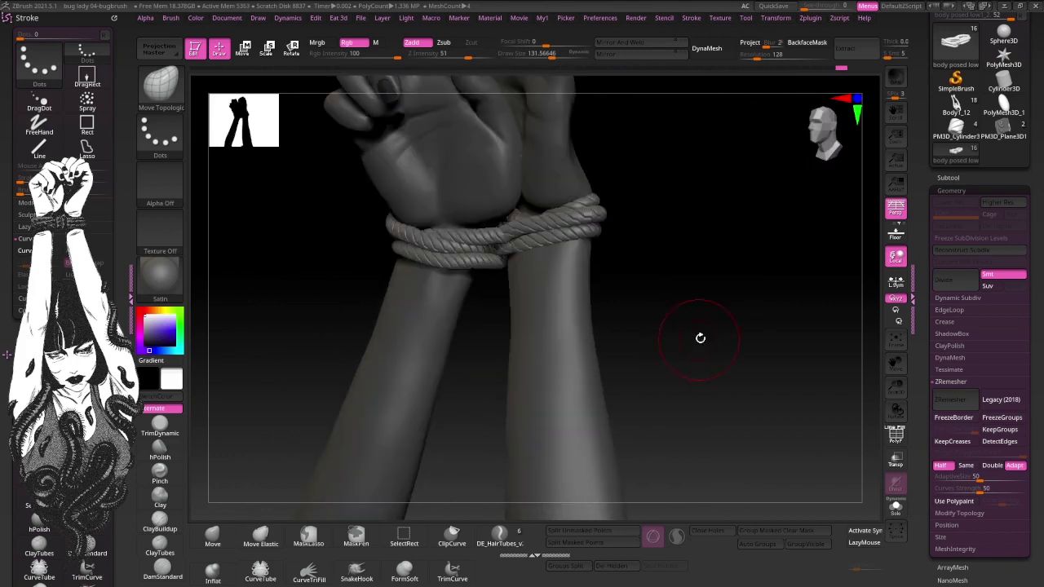
# Lay another rope band along the forearm with the insert-curve brush.
pyautogui.press('1')
pyautogui.moveTo(598, 395); pyautogui.dragTo(600, 394)
pyautogui.moveTo(620, 375); pyautogui.dragTo(646, 346)
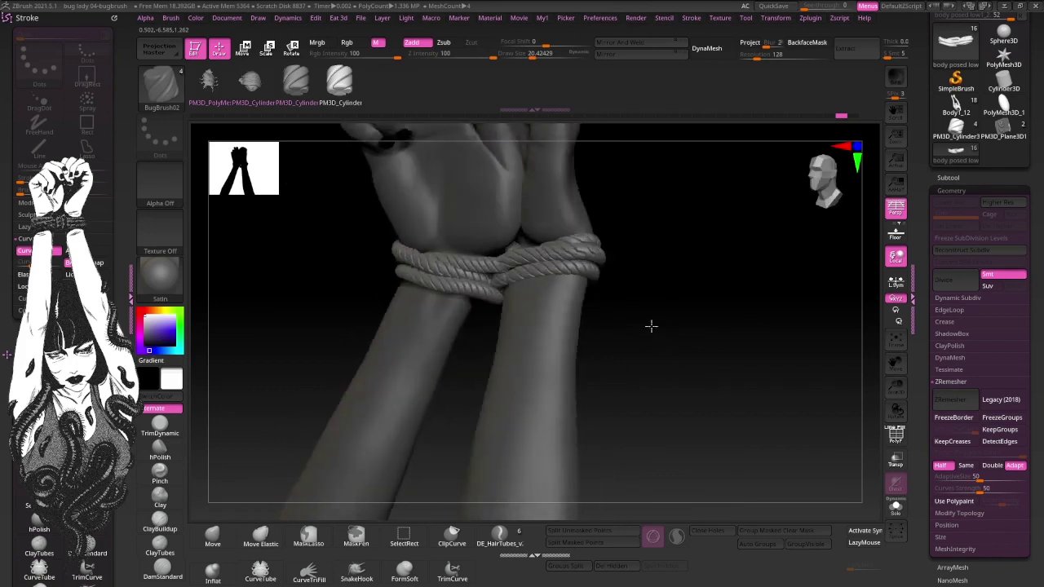
pyautogui.moveTo(449, 328)
pyautogui.mouseDown()
pyautogui.moveTo(413, 298)
pyautogui.moveTo(636, 302)
pyautogui.moveTo(538, 396)
pyautogui.moveTo(484, 354)
pyautogui.moveTo(669, 291)
pyautogui.moveTo(422, 326)
pyautogui.moveTo(443, 349)
pyautogui.moveTo(495, 337)
pyautogui.moveTo(424, 359)
pyautogui.moveTo(655, 309)
pyautogui.moveTo(508, 371)
pyautogui.mouseUp()
pyautogui.moveTo(434, 342)
pyautogui.mouseDown()
pyautogui.moveTo(827, 419)
pyautogui.moveTo(508, 433)
pyautogui.moveTo(531, 268)
pyautogui.moveTo(478, 332)
pyautogui.moveTo(615, 266)
pyautogui.moveTo(579, 289)
pyautogui.moveTo(693, 285)
pyautogui.moveTo(566, 321)
pyautogui.moveTo(538, 351)
pyautogui.moveTo(781, 297)
pyautogui.mouseUp()
# Toggle Transp and reposition the rope with the Transpose Move gizmo.
pyautogui.press('q')
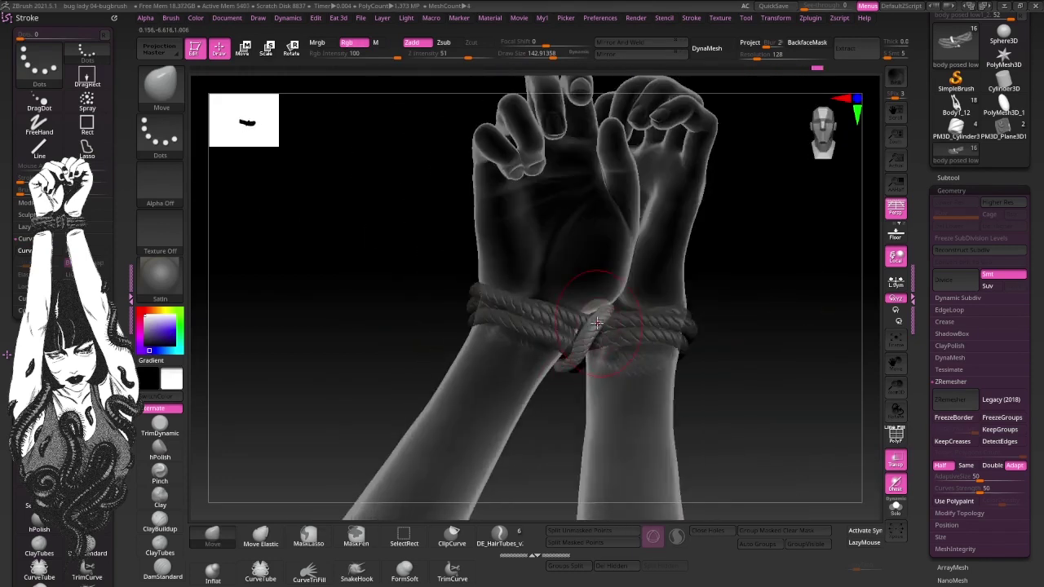
pyautogui.moveTo(630, 311)
pyautogui.mouseDown()
pyautogui.moveTo(771, 333)
pyautogui.moveTo(513, 400)
pyautogui.moveTo(780, 243)
pyautogui.moveTo(759, 256)
pyautogui.moveTo(644, 278)
pyautogui.mouseUp()
pyautogui.press('w')
pyautogui.press('q')
pyautogui.moveTo(618, 363)
pyautogui.mouseDown()
pyautogui.moveTo(693, 270)
pyautogui.moveTo(717, 326)
pyautogui.moveTo(664, 402)
pyautogui.moveTo(717, 326)
pyautogui.moveTo(664, 396)
pyautogui.moveTo(694, 363)
pyautogui.moveTo(642, 339)
pyautogui.moveTo(813, 301)
pyautogui.moveTo(482, 333)
pyautogui.moveTo(757, 278)
pyautogui.moveTo(778, 263)
pyautogui.mouseUp()
# Refine the rope coils with the Move Topologic, hPolish and DamStandard brushes.
pyautogui.press('b')
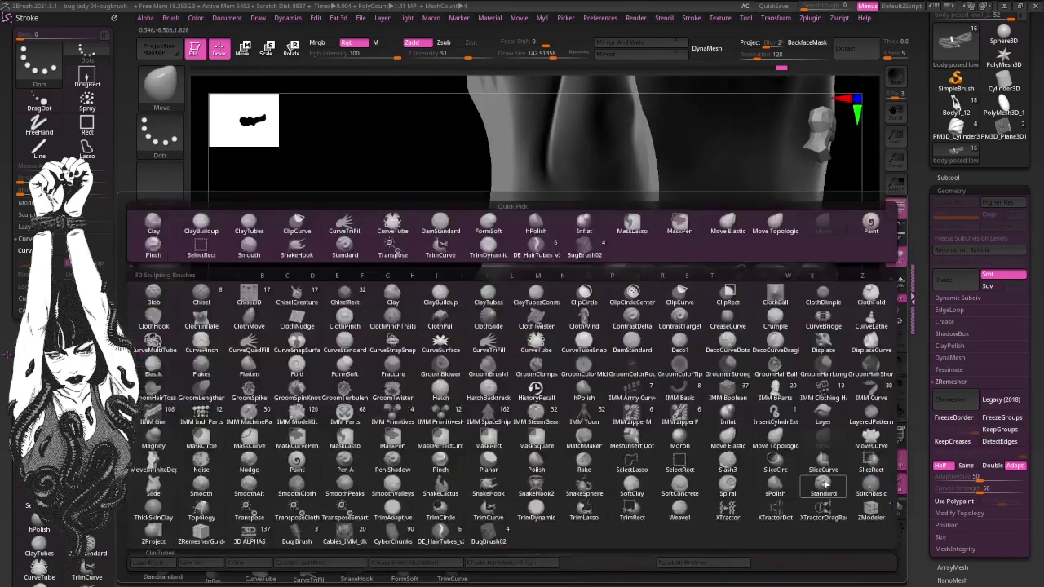
pyautogui.press('m')
pyautogui.press('t')
pyautogui.moveTo(415, 427)
pyautogui.mouseDown()
pyautogui.moveTo(377, 424)
pyautogui.moveTo(449, 422)
pyautogui.moveTo(505, 440)
pyautogui.mouseUp()
pyautogui.moveTo(623, 443)
pyautogui.mouseDown()
pyautogui.moveTo(628, 412)
pyautogui.moveTo(792, 345)
pyautogui.moveTo(637, 424)
pyautogui.moveTo(358, 322)
pyautogui.moveTo(500, 356)
pyautogui.moveTo(743, 343)
pyautogui.moveTo(369, 446)
pyautogui.moveTo(772, 366)
pyautogui.moveTo(820, 324)
pyautogui.moveTo(643, 321)
pyautogui.moveTo(261, 506)
pyautogui.mouseUp()
pyautogui.press('b')
pyautogui.press('h')
pyautogui.press('p')
pyautogui.press('b')
pyautogui.press('d')
pyautogui.press('s')
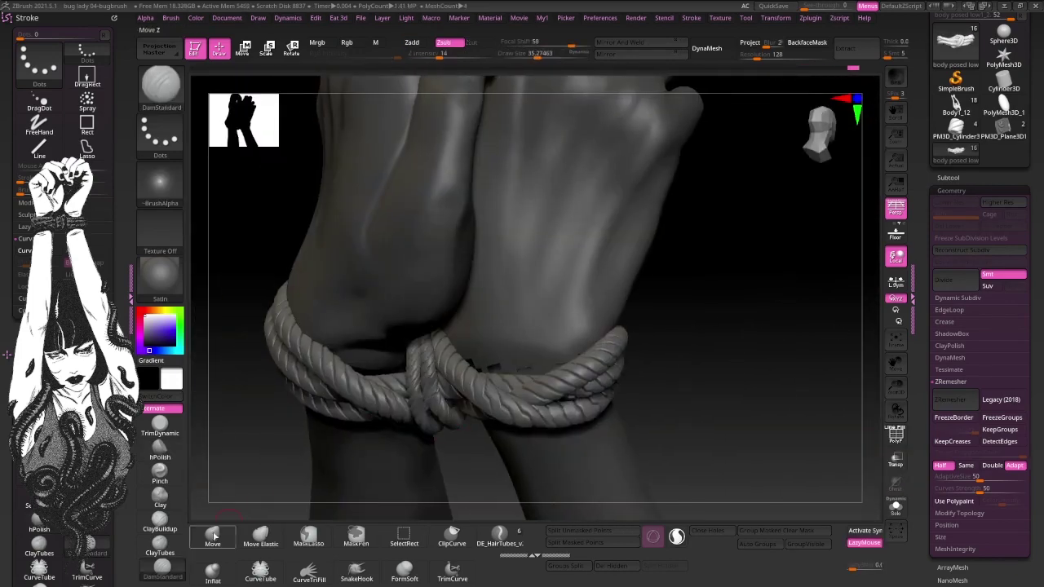
pyautogui.moveTo(503, 374)
pyautogui.mouseDown()
pyautogui.moveTo(692, 345)
pyautogui.moveTo(697, 296)
pyautogui.moveTo(674, 319)
pyautogui.moveTo(405, 402)
pyautogui.moveTo(703, 226)
pyautogui.moveTo(690, 260)
pyautogui.moveTo(723, 332)
pyautogui.moveTo(698, 297)
pyautogui.mouseUp()
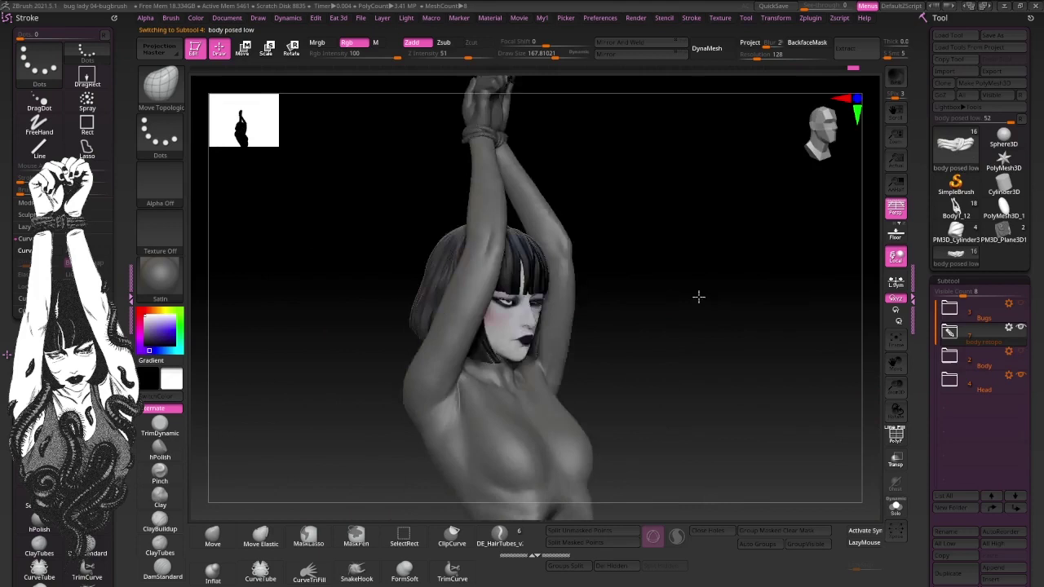
# Apply the SkinShade4 material to the figure.
pyautogui.moveTo(634, 298)
pyautogui.keyDown('alt'); pyautogui.mouseDown()
pyautogui.moveTo(766, 272)
pyautogui.moveTo(750, 257)
pyautogui.moveTo(761, 254)
pyautogui.moveTo(769, 326)
pyautogui.mouseUp(); pyautogui.keyUp('alt')
pyautogui.press('b')
pyautogui.press('m')
pyautogui.press('v')
pyautogui.moveTo(394, 368)
pyautogui.mouseDown()
pyautogui.moveTo(718, 295)
pyautogui.moveTo(747, 263)
pyautogui.moveTo(699, 349)
pyautogui.moveTo(470, 304)
pyautogui.mouseUp()
pyautogui.press('m')
pyautogui.click(748, 281)
pyautogui.moveTo(724, 298)
pyautogui.mouseDown()
pyautogui.moveTo(710, 275)
pyautogui.moveTo(261, 135)
pyautogui.mouseUp()
# Pick a new colour and reapply SkinShade4, checking the face and raised hands.
pyautogui.press('c')
pyautogui.click(219, 237)
pyautogui.press('c')
pyautogui.press('m')
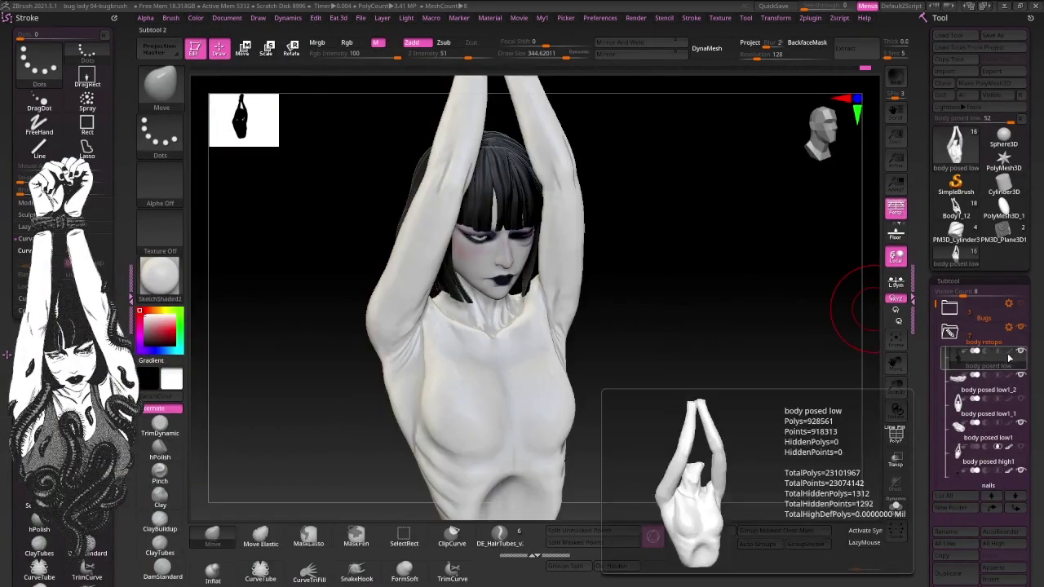
pyautogui.press('m')
pyautogui.click(264, 282)
pyautogui.moveTo(658, 261)
pyautogui.mouseDown()
pyautogui.moveTo(722, 333)
pyautogui.moveTo(571, 326)
pyautogui.mouseUp()
pyautogui.press('c')
pyautogui.moveTo(261, 310); pyautogui.dragTo(292, 368)
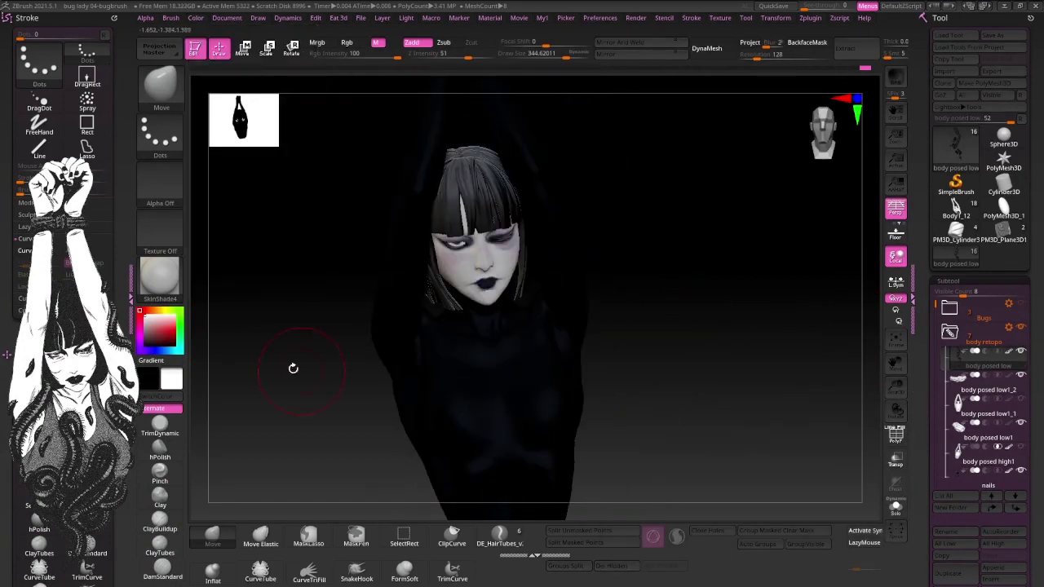
pyautogui.moveTo(671, 249); pyautogui.dragTo(412, 204)
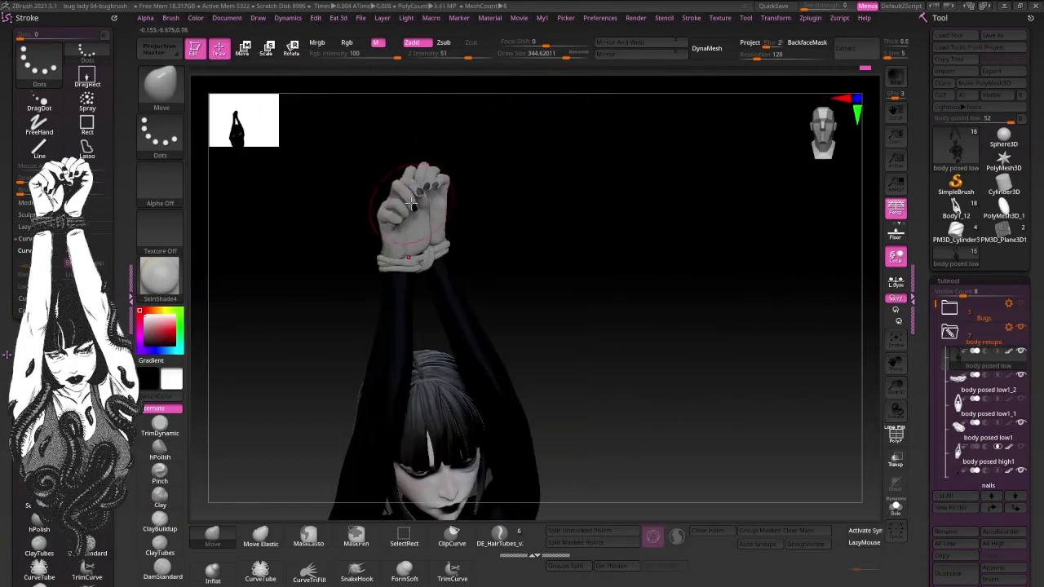
# Try the MatCap Red Wax material, then revert to SkinShade4.
pyautogui.press('m')
pyautogui.click(256, 465)
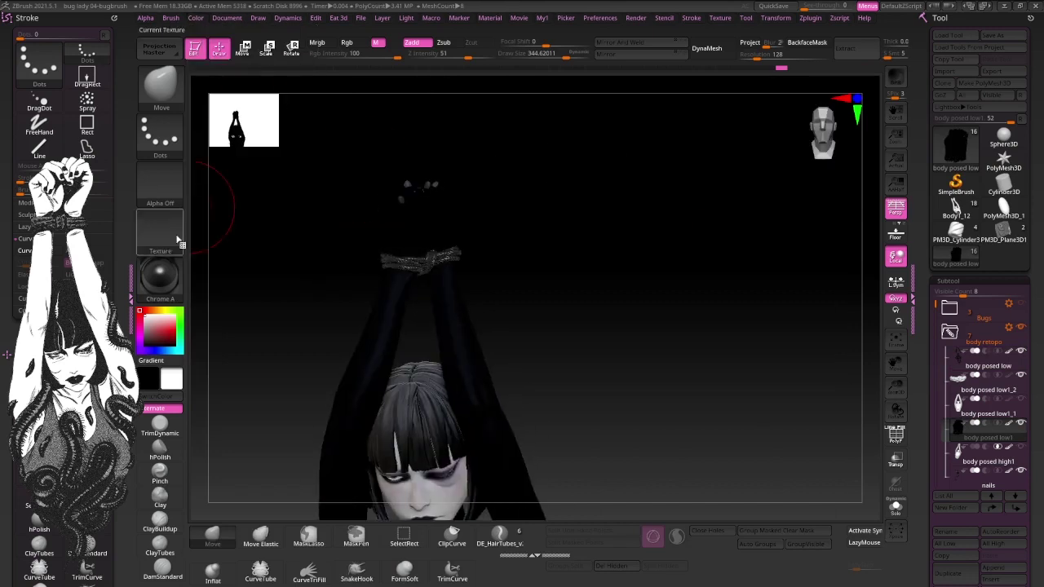
pyautogui.press('m')
pyautogui.click(318, 252)
# Select the shirt subtool and save the project with Ctrl+S.
pyautogui.moveTo(248, 76)
pyautogui.mouseDown()
pyautogui.moveTo(631, 207)
pyautogui.moveTo(698, 350)
pyautogui.moveTo(756, 331)
pyautogui.mouseUp()
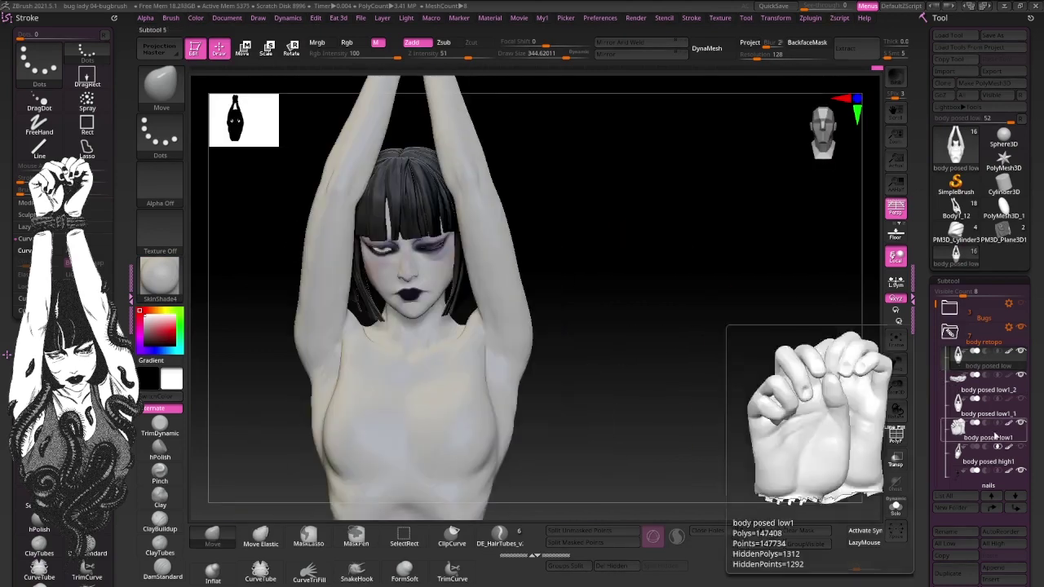
pyautogui.moveTo(872, 428)
pyautogui.mouseDown()
pyautogui.moveTo(743, 317)
pyautogui.moveTo(715, 324)
pyautogui.moveTo(799, 230)
pyautogui.moveTo(399, 335)
pyautogui.moveTo(796, 366)
pyautogui.moveTo(797, 319)
pyautogui.moveTo(680, 424)
pyautogui.moveTo(736, 368)
pyautogui.moveTo(745, 327)
pyautogui.mouseUp()
pyautogui.keyDown('alt'); pyautogui.click(400, 334); pyautogui.keyUp('alt')
pyautogui.hotkey('ctrl', 's')
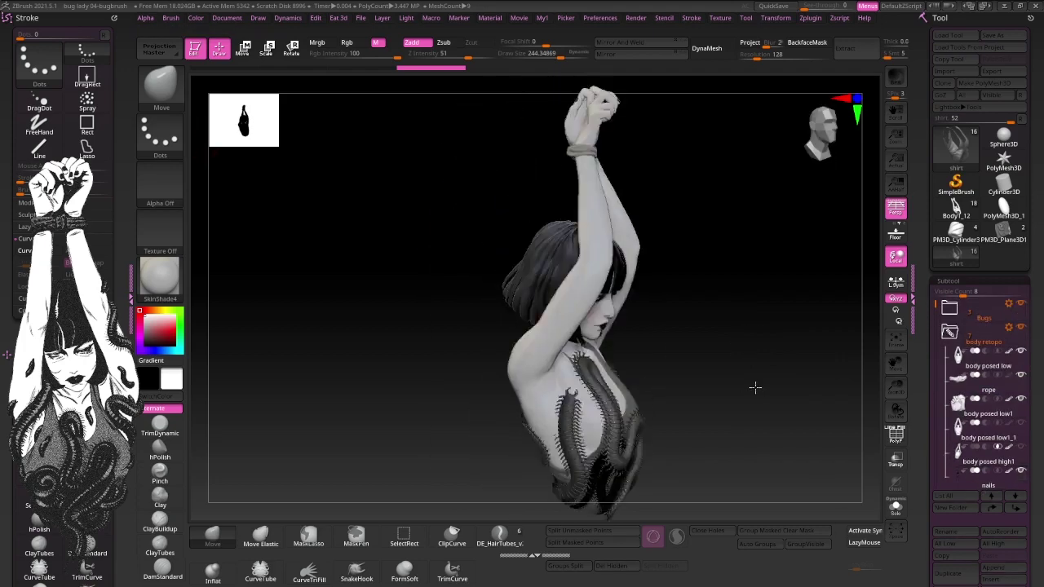
# Toggle Polyframe to inspect the centipedes and give them the MatCap Red Wax material.
pyautogui.moveTo(752, 349)
pyautogui.mouseDown()
pyautogui.moveTo(756, 332)
pyautogui.moveTo(787, 349)
pyautogui.moveTo(685, 357)
pyautogui.moveTo(864, 308)
pyautogui.moveTo(776, 349)
pyautogui.moveTo(543, 278)
pyautogui.moveTo(829, 427)
pyautogui.moveTo(775, 321)
pyautogui.moveTo(688, 275)
pyautogui.mouseUp()
pyautogui.click(896, 437)
pyautogui.click(896, 437)
pyautogui.moveTo(417, 308); pyautogui.dragTo(623, 323)
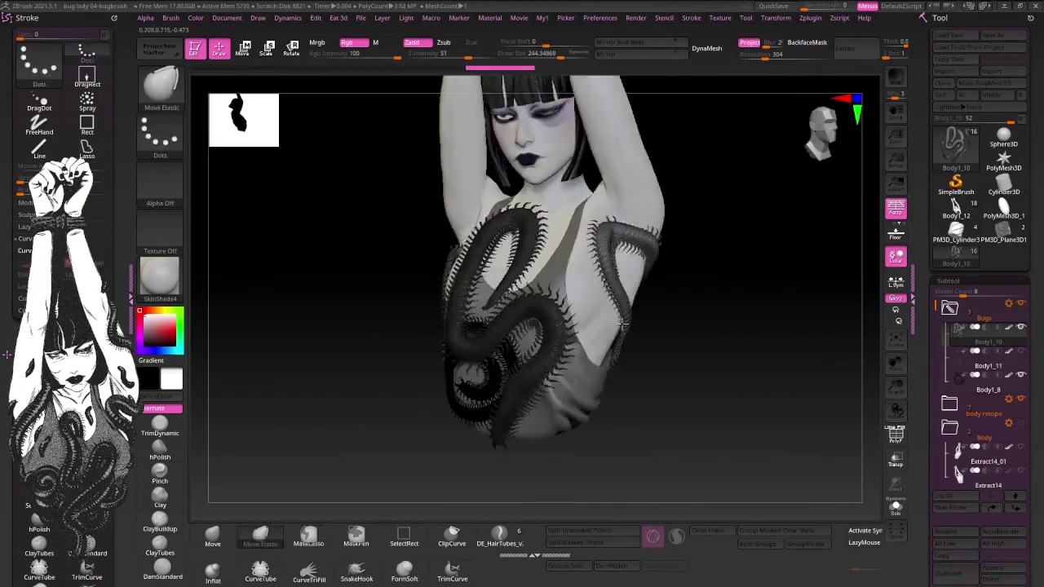
pyautogui.moveTo(693, 351); pyautogui.dragTo(707, 340)
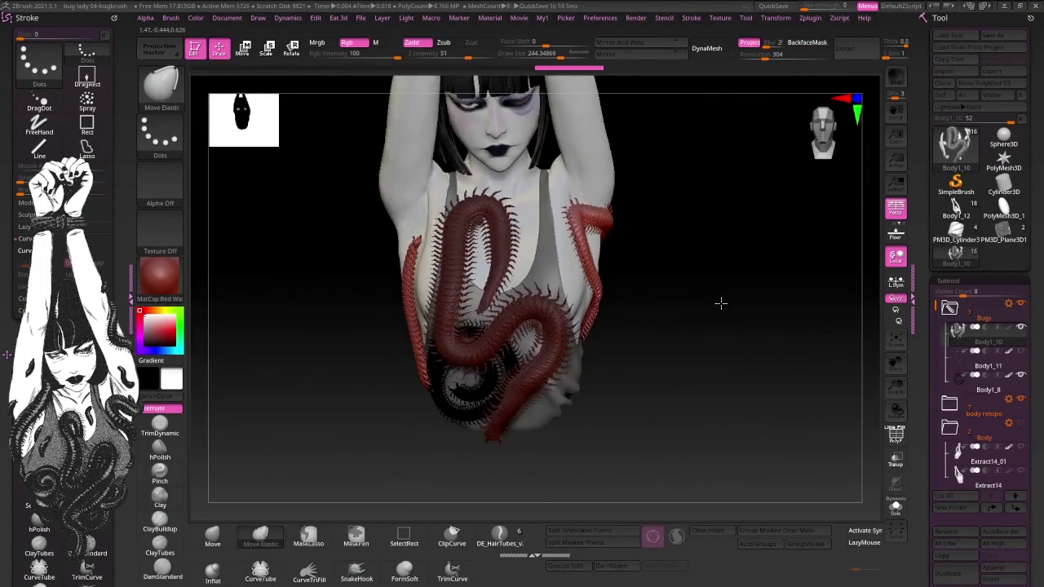
pyautogui.moveTo(693, 351); pyautogui.dragTo(709, 324)
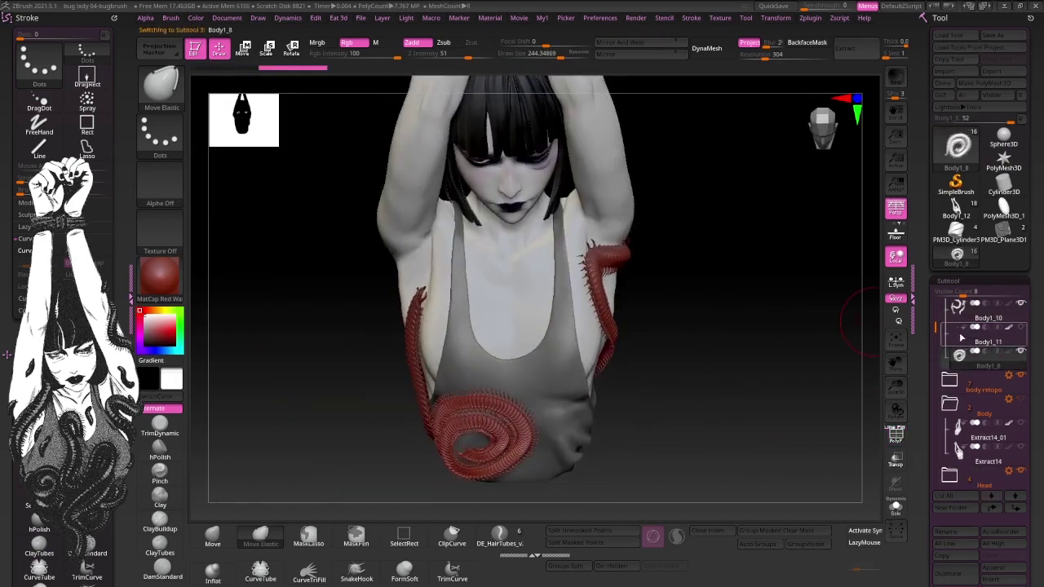
# Delete the Body1_11 centipede subtool and check the result.
pyautogui.click(961, 337)
pyautogui.click(993, 579)
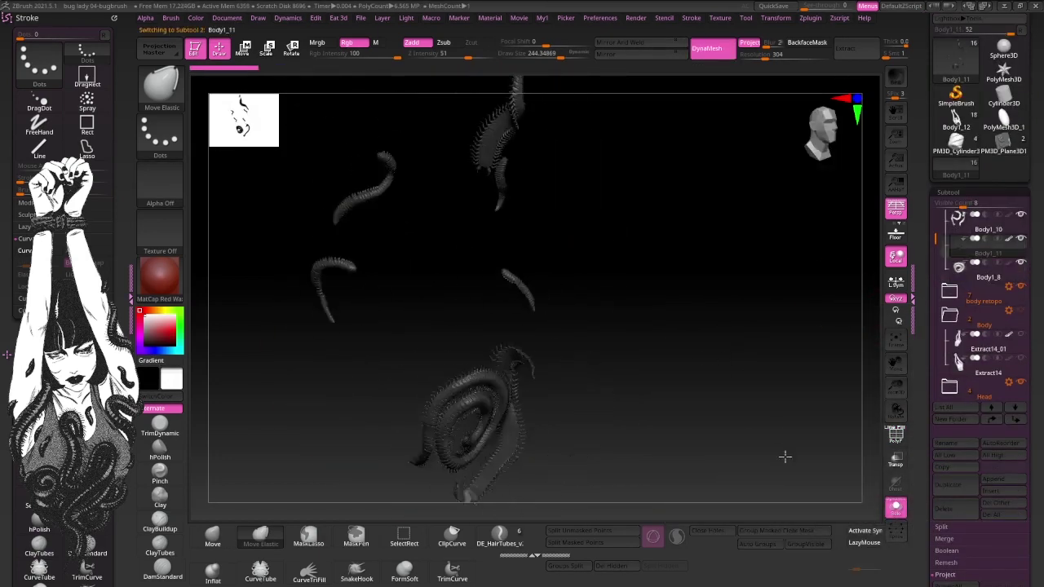
pyautogui.press('Return')
pyautogui.moveTo(733, 337)
pyautogui.mouseDown()
pyautogui.moveTo(699, 384)
pyautogui.moveTo(759, 272)
pyautogui.moveTo(726, 354)
pyautogui.mouseUp()
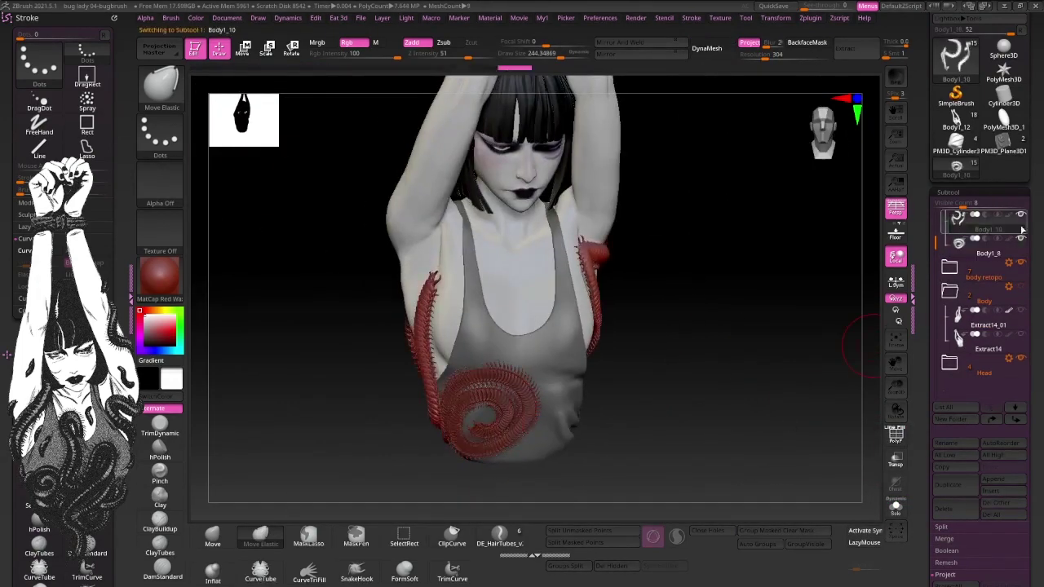
pyautogui.moveTo(477, 359); pyautogui.dragTo(593, 302)
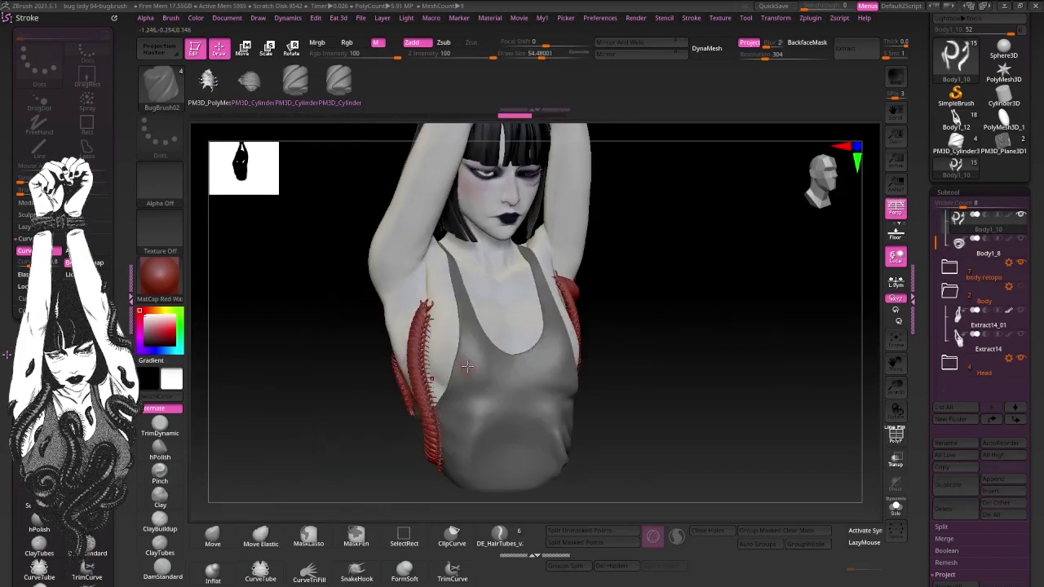
pyautogui.moveTo(671, 352); pyautogui.dragTo(758, 392)
pyautogui.scroll(-2, 930, 463)
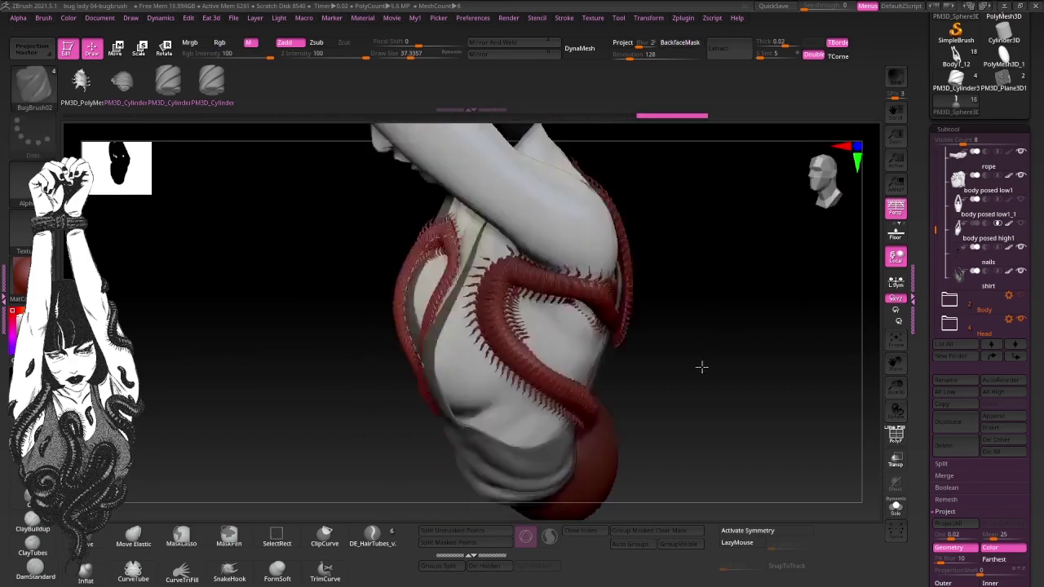
# Inspect the chest centipedes up close and toggle Solo on Body1_8.
pyautogui.moveTo(657, 382)
pyautogui.keyDown('alt'); pyautogui.mouseDown()
pyautogui.moveTo(744, 258)
pyautogui.moveTo(752, 328)
pyautogui.mouseUp(); pyautogui.keyUp('alt')
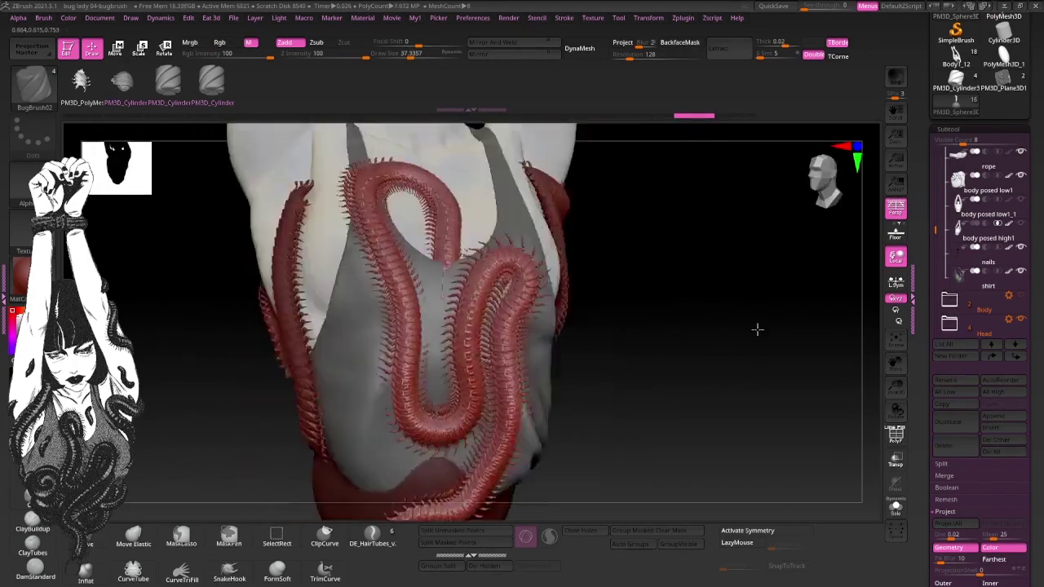
pyautogui.press('space')
pyautogui.moveTo(493, 287); pyautogui.dragTo(559, 326)
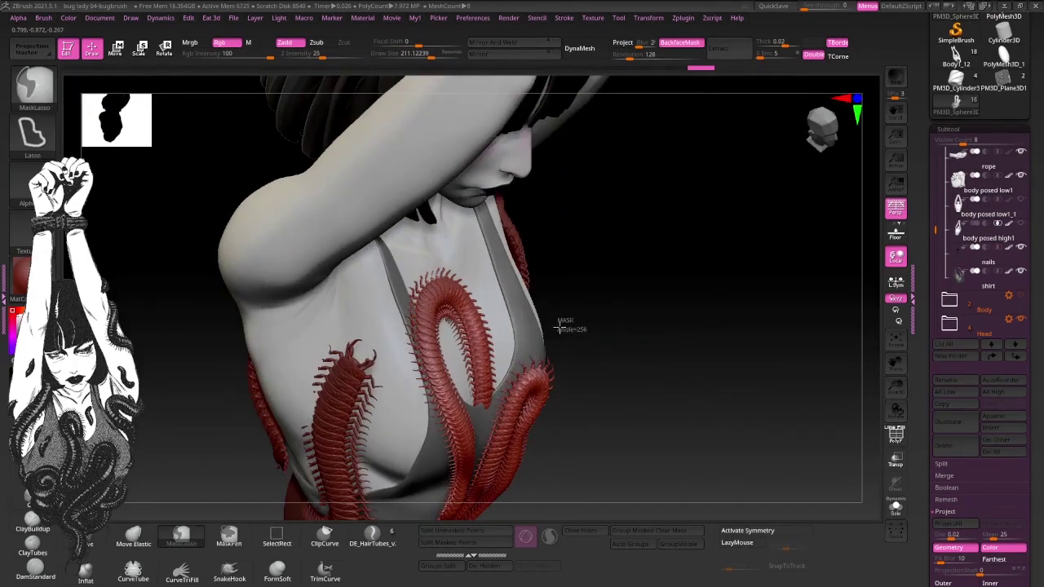
pyautogui.moveTo(526, 363); pyautogui.dragTo(509, 300)
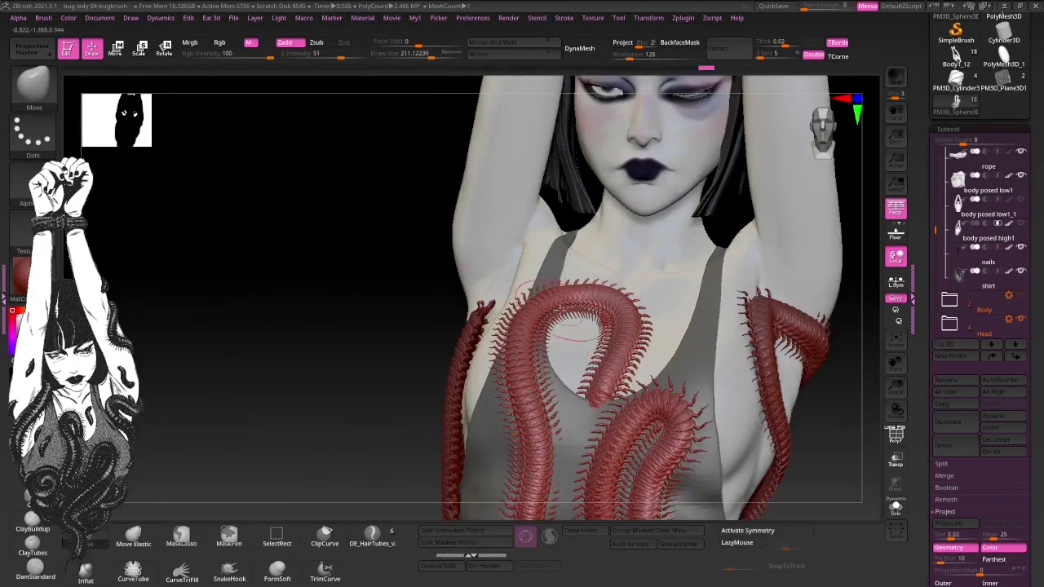
pyautogui.press('space')
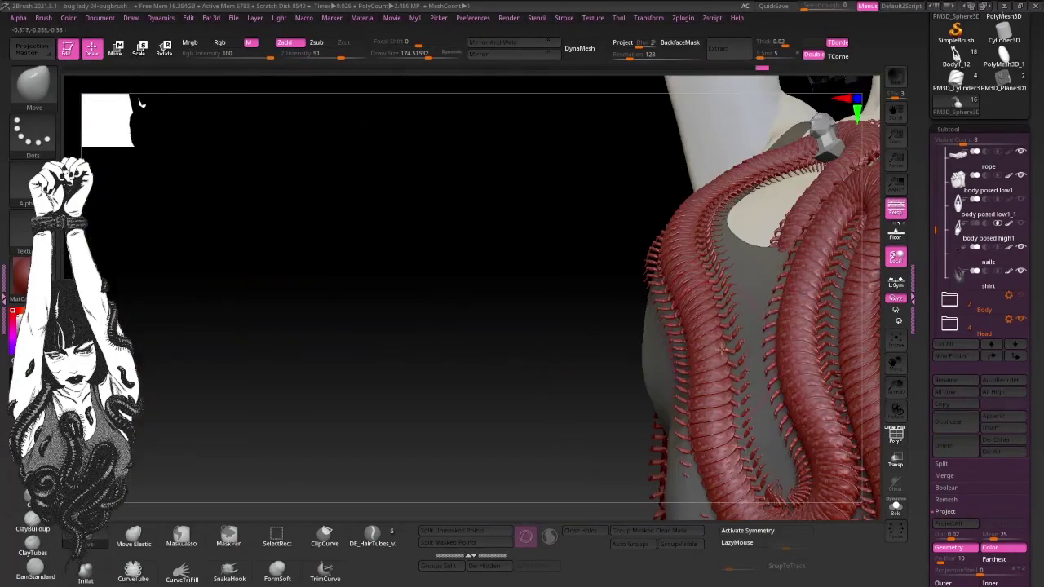
pyautogui.moveTo(509, 300)
pyautogui.mouseDown()
pyautogui.moveTo(757, 394)
pyautogui.moveTo(660, 278)
pyautogui.mouseUp()
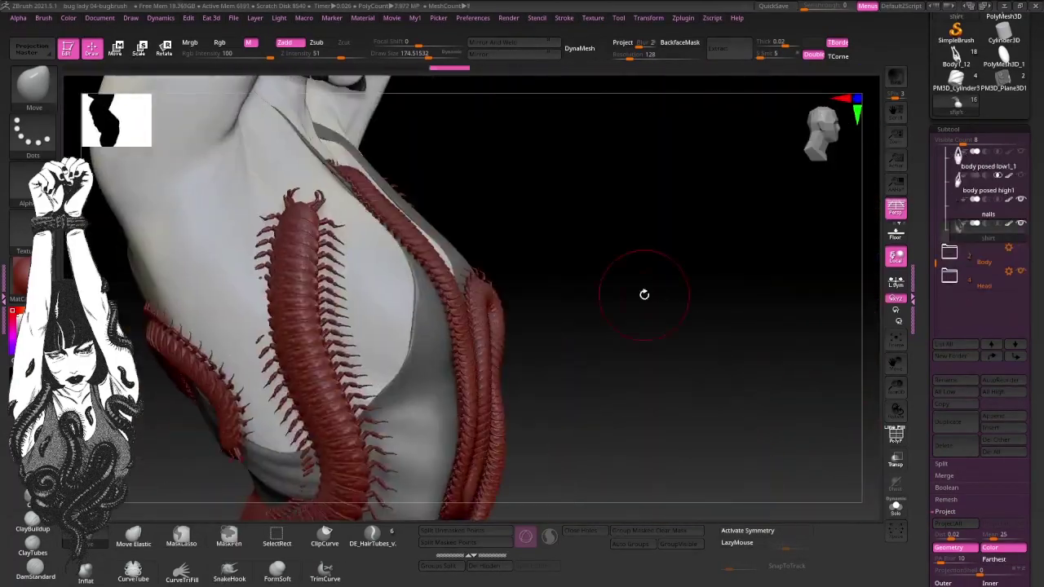
pyautogui.moveTo(660, 278); pyautogui.dragTo(815, 282)
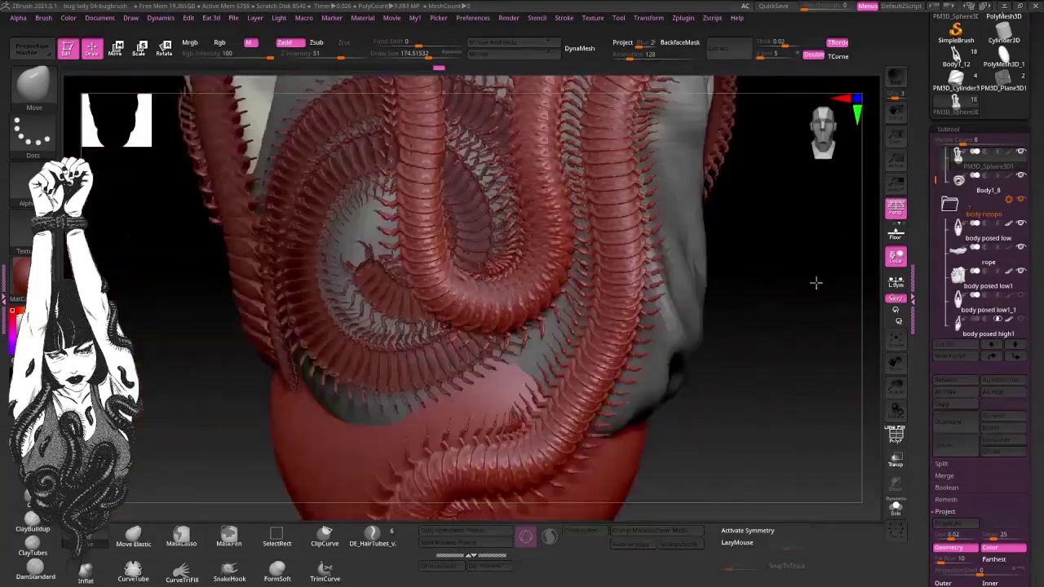
pyautogui.click(895, 506)
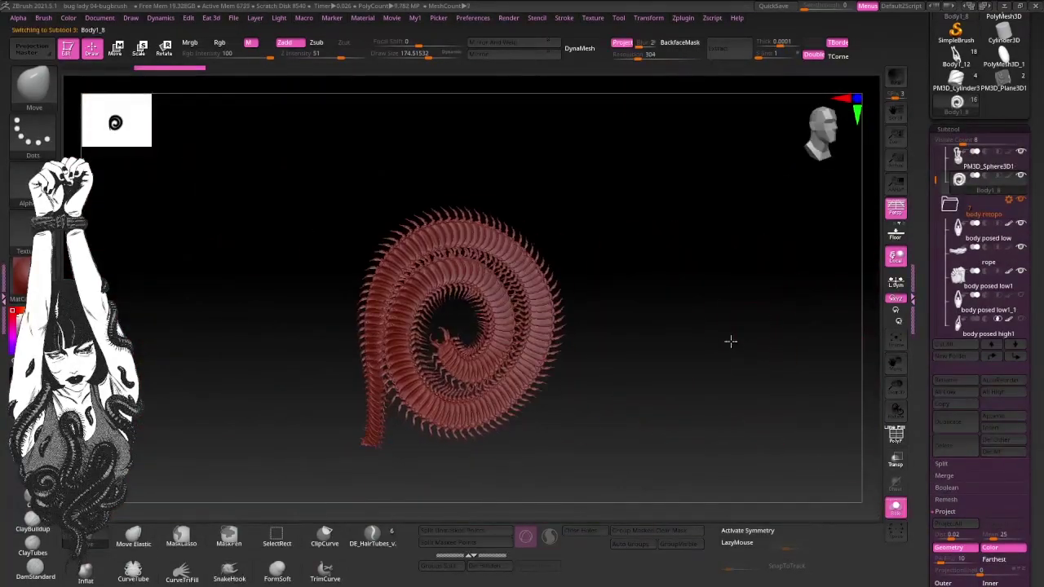
pyautogui.click(895, 505)
pyautogui.moveTo(782, 391)
pyautogui.mouseDown()
pyautogui.moveTo(575, 258)
pyautogui.moveTo(599, 383)
pyautogui.moveTo(711, 331)
pyautogui.moveTo(613, 252)
pyautogui.moveTo(574, 263)
pyautogui.moveTo(715, 258)
pyautogui.moveTo(678, 260)
pyautogui.mouseUp()
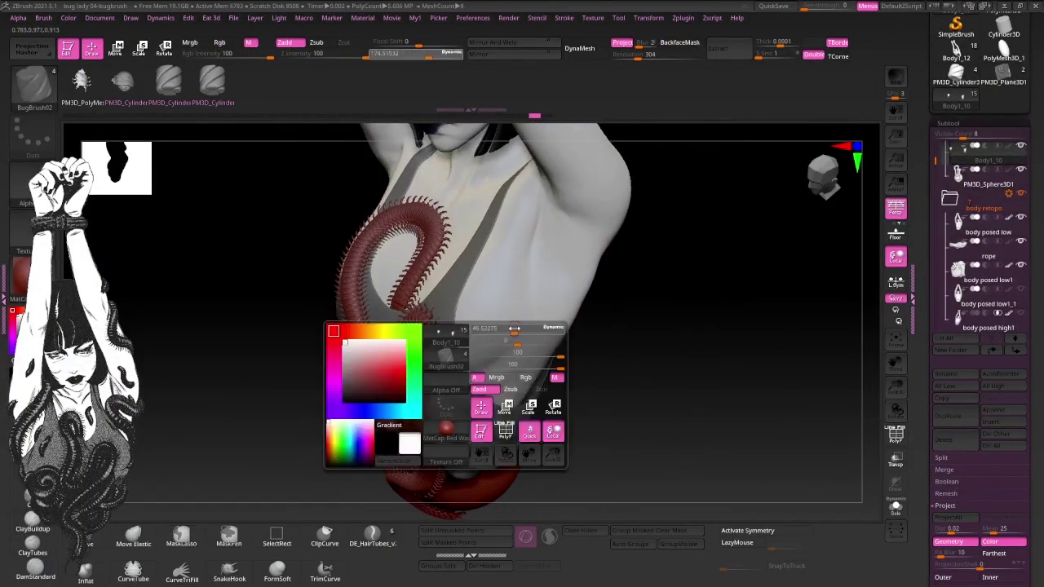
pyautogui.moveTo(674, 265); pyautogui.dragTo(815, 299)
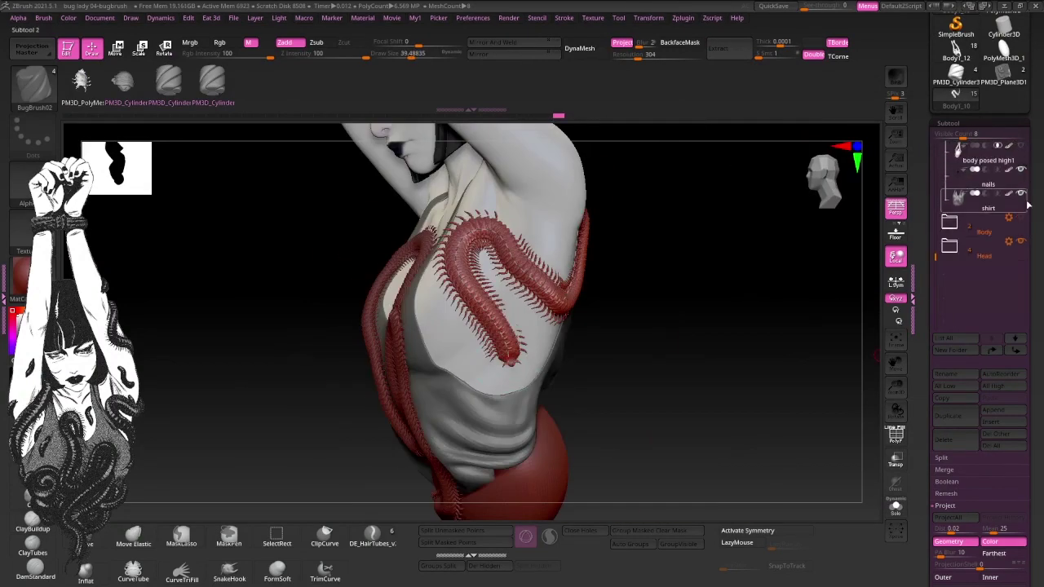
pyautogui.moveTo(667, 375)
pyautogui.mouseDown(button='right')
pyautogui.moveTo(703, 270)
pyautogui.moveTo(524, 387)
pyautogui.moveTo(415, 396)
pyautogui.moveTo(708, 329)
pyautogui.mouseUp(button='right')
pyautogui.keyDown('alt'); pyautogui.click(523, 387); pyautogui.keyUp('alt')
pyautogui.keyDown('alt'); pyautogui.click(415, 397); pyautogui.keyUp('alt')
pyautogui.moveTo(625, 221)
pyautogui.mouseDown(button='right')
pyautogui.moveTo(694, 212)
pyautogui.moveTo(685, 236)
pyautogui.moveTo(783, 256)
pyautogui.moveTo(519, 256)
pyautogui.moveTo(769, 285)
pyautogui.moveTo(737, 242)
pyautogui.moveTo(518, 233)
pyautogui.moveTo(738, 250)
pyautogui.moveTo(378, 413)
pyautogui.moveTo(676, 339)
pyautogui.moveTo(636, 256)
pyautogui.moveTo(729, 383)
pyautogui.moveTo(489, 391)
pyautogui.mouseUp(button='right')
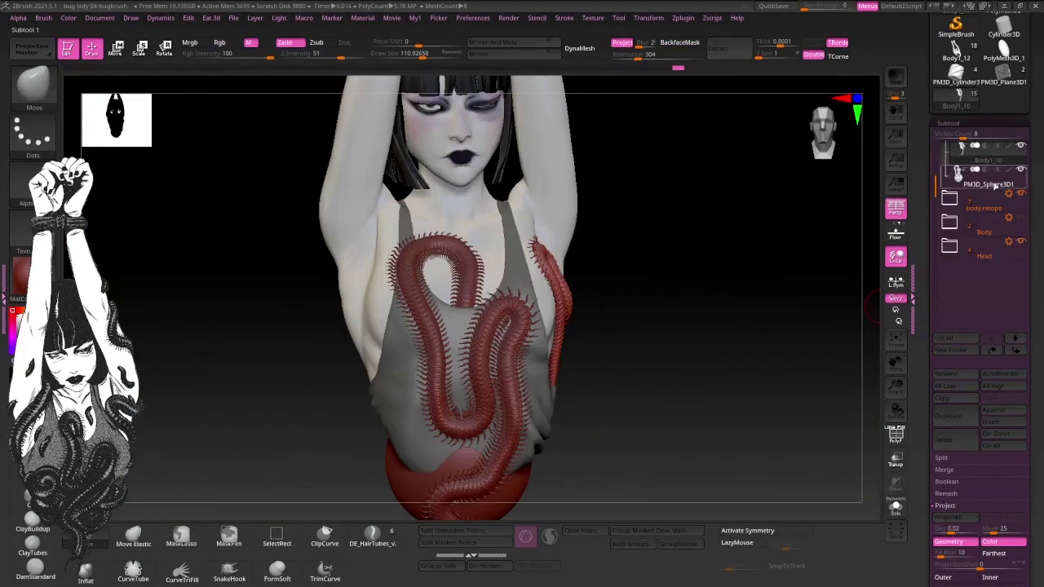
# Load BugBrush02 and reshape the right centipede into a long S-curve over the chest.
pyautogui.press('b')
pyautogui.click(472, 248)
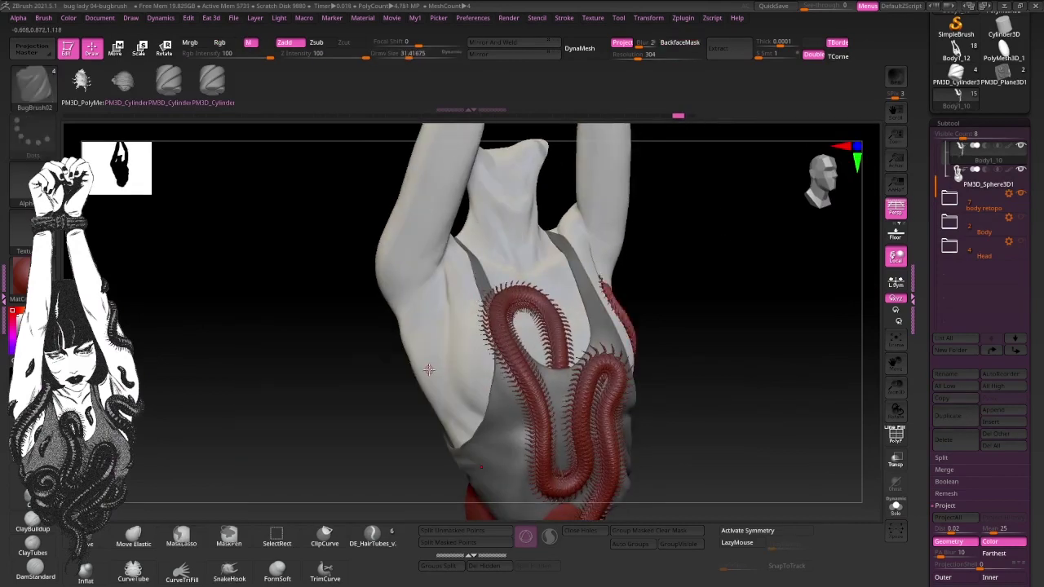
pyautogui.moveTo(636, 313); pyautogui.dragTo(538, 301, button='right')
pyautogui.moveTo(416, 364)
pyautogui.mouseDown(button='right')
pyautogui.moveTo(680, 343)
pyautogui.moveTo(454, 326)
pyautogui.mouseUp(button='right')
pyautogui.moveTo(454, 326); pyautogui.dragTo(304, 269)
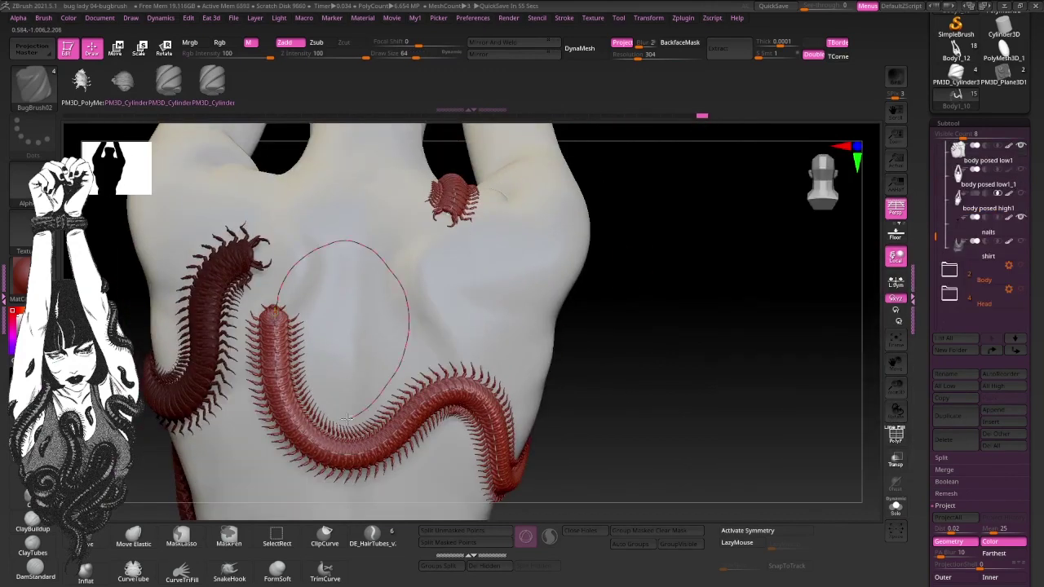
# Reposition the shoulder centipede with Transpose Move, then return to Draw mode.
pyautogui.moveTo(346, 418); pyautogui.dragTo(273, 300, button='right')
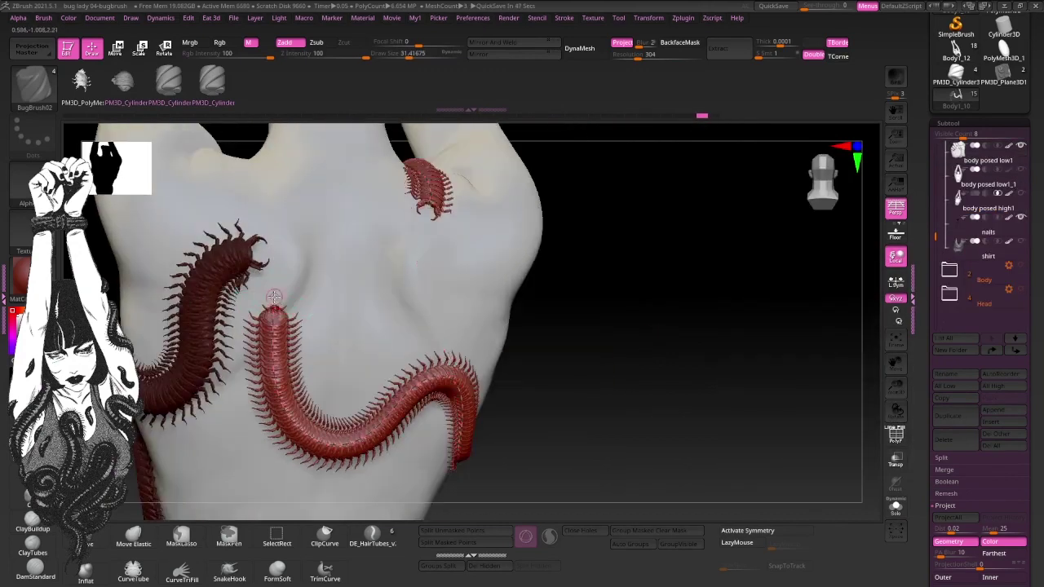
pyautogui.moveTo(608, 314)
pyautogui.mouseDown(button='right')
pyautogui.moveTo(677, 320)
pyautogui.moveTo(647, 340)
pyautogui.moveTo(661, 270)
pyautogui.moveTo(783, 302)
pyautogui.moveTo(629, 315)
pyautogui.moveTo(415, 373)
pyautogui.moveTo(785, 361)
pyautogui.moveTo(687, 305)
pyautogui.moveTo(741, 310)
pyautogui.moveTo(715, 334)
pyautogui.moveTo(746, 393)
pyautogui.moveTo(749, 382)
pyautogui.mouseUp(button='right')
pyautogui.press('space')
pyautogui.moveTo(661, 439)
pyautogui.mouseDown(button='right')
pyautogui.moveTo(634, 406)
pyautogui.moveTo(712, 421)
pyautogui.moveTo(726, 375)
pyautogui.moveTo(714, 330)
pyautogui.moveTo(361, 489)
pyautogui.moveTo(489, 415)
pyautogui.moveTo(478, 263)
pyautogui.moveTo(512, 300)
pyautogui.moveTo(738, 352)
pyautogui.moveTo(165, 479)
pyautogui.mouseUp(button='right')
pyautogui.press('w')
pyautogui.press('q')
pyautogui.moveTo(698, 339)
pyautogui.mouseDown(button='right')
pyautogui.moveTo(391, 253)
pyautogui.moveTo(457, 343)
pyautogui.moveTo(397, 324)
pyautogui.moveTo(713, 384)
pyautogui.moveTo(533, 343)
pyautogui.moveTo(654, 270)
pyautogui.moveTo(654, 318)
pyautogui.moveTo(629, 312)
pyautogui.moveTo(741, 374)
pyautogui.mouseUp(button='right')
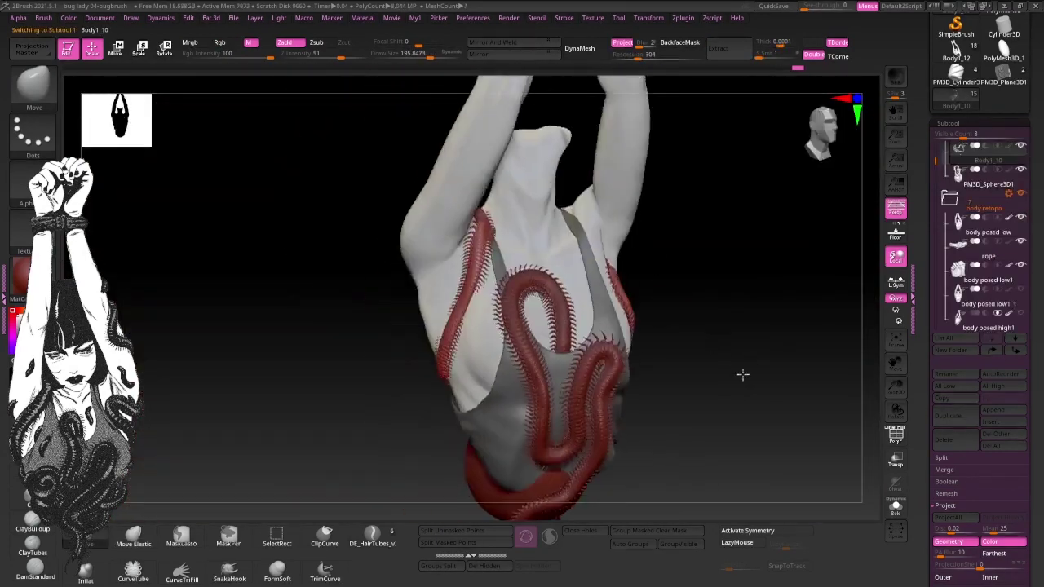
# Draw a spiral BugBrush02 curve along the torso side above the belly sphere and commit it.
pyautogui.moveTo(719, 340)
pyautogui.mouseDown(button='right')
pyautogui.moveTo(798, 350)
pyautogui.moveTo(717, 352)
pyautogui.mouseUp(button='right')
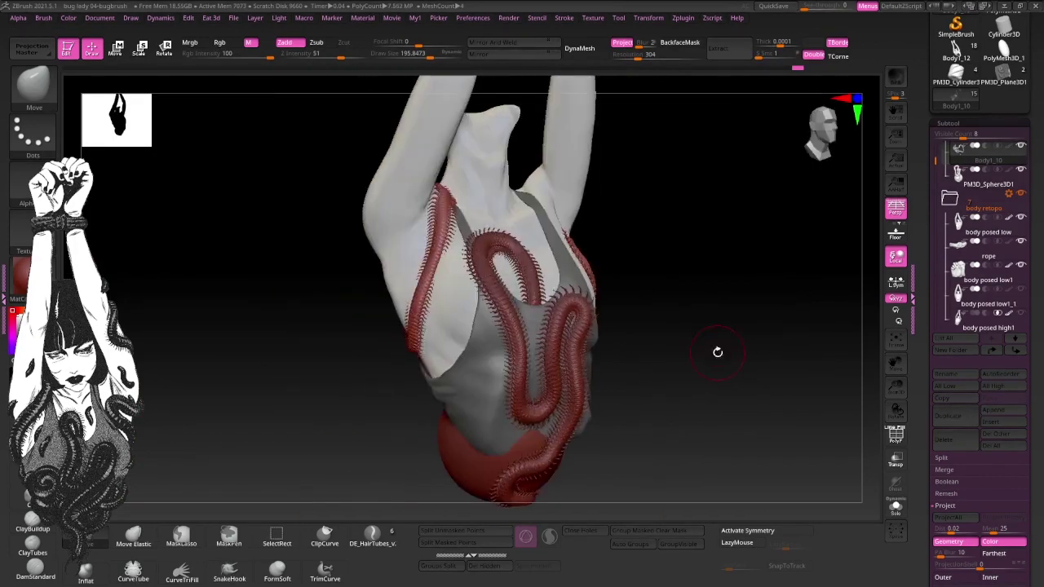
pyautogui.moveTo(445, 349)
pyautogui.mouseDown(button='right')
pyautogui.moveTo(669, 315)
pyautogui.moveTo(460, 395)
pyautogui.mouseUp(button='right')
pyautogui.moveTo(399, 445)
pyautogui.mouseDown(button='right')
pyautogui.moveTo(394, 423)
pyautogui.moveTo(364, 433)
pyautogui.moveTo(749, 369)
pyautogui.moveTo(748, 333)
pyautogui.moveTo(602, 370)
pyautogui.mouseUp(button='right')
pyautogui.moveTo(505, 357); pyautogui.dragTo(676, 295, button='right')
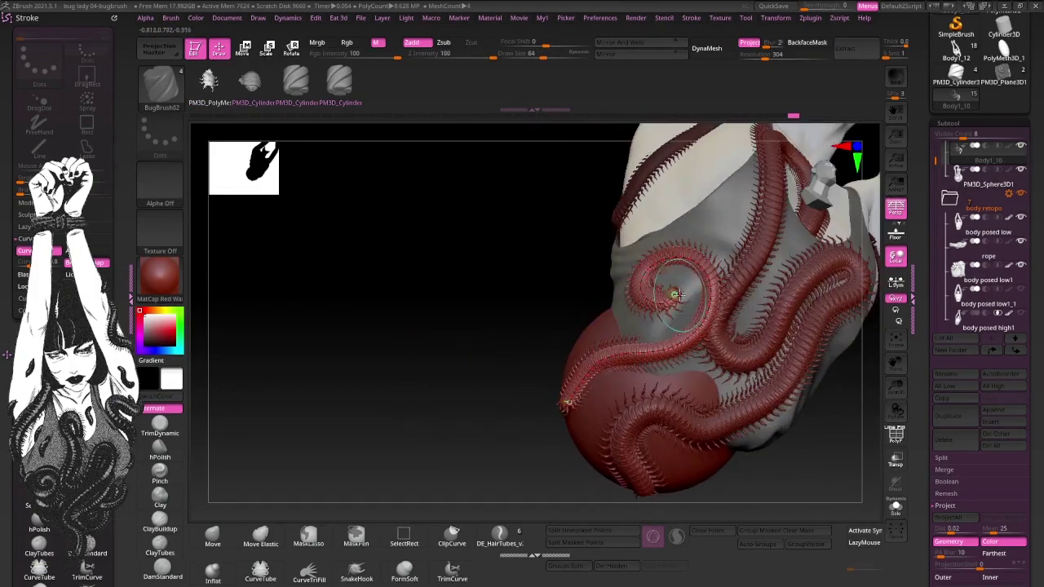
pyautogui.moveTo(541, 316)
pyautogui.mouseDown(button='right')
pyautogui.moveTo(511, 405)
pyautogui.moveTo(580, 344)
pyautogui.moveTo(559, 401)
pyautogui.moveTo(796, 433)
pyautogui.moveTo(616, 408)
pyautogui.mouseUp(button='right')
pyautogui.moveTo(522, 397)
pyautogui.mouseDown(button='right')
pyautogui.moveTo(531, 430)
pyautogui.moveTo(608, 253)
pyautogui.mouseUp(button='right')
pyautogui.moveTo(489, 377)
pyautogui.mouseDown(button='right')
pyautogui.moveTo(461, 392)
pyautogui.moveTo(454, 383)
pyautogui.mouseUp(button='right')
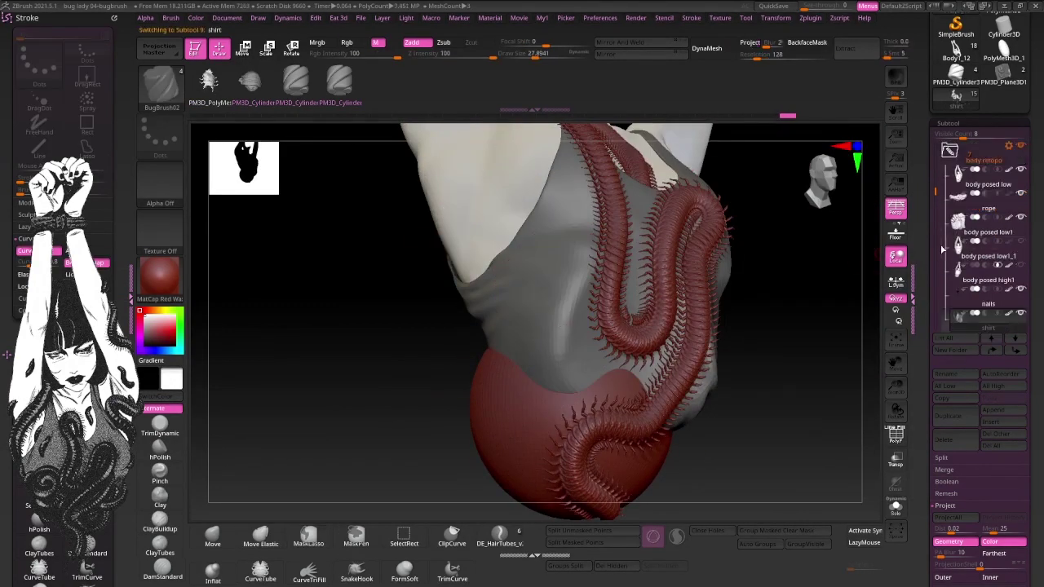
pyautogui.moveTo(567, 285); pyautogui.dragTo(570, 350)
pyautogui.moveTo(570, 350)
pyautogui.mouseDown(button='right')
pyautogui.moveTo(792, 333)
pyautogui.moveTo(794, 381)
pyautogui.moveTo(769, 389)
pyautogui.moveTo(750, 427)
pyautogui.mouseUp(button='right')
# Switch between the belly sphere and body subtools, orbiting to check the spiral from several angles.
pyautogui.moveTo(768, 393); pyautogui.dragTo(424, 396, button='right')
pyautogui.keyDown('alt'); pyautogui.click(633, 302); pyautogui.keyUp('alt')
pyautogui.moveTo(633, 318)
pyautogui.mouseDown(button='right')
pyautogui.moveTo(485, 384)
pyautogui.moveTo(596, 325)
pyautogui.moveTo(531, 433)
pyautogui.moveTo(788, 354)
pyautogui.moveTo(571, 382)
pyautogui.moveTo(492, 415)
pyautogui.moveTo(765, 331)
pyautogui.moveTo(692, 370)
pyautogui.moveTo(307, 422)
pyautogui.moveTo(588, 205)
pyautogui.mouseUp(button='right')
pyautogui.keyDown('alt'); pyautogui.click(571, 382); pyautogui.keyUp('alt')
pyautogui.moveTo(610, 252); pyautogui.dragTo(420, 388, button='right')
pyautogui.moveTo(764, 271)
pyautogui.mouseDown(button='right')
pyautogui.moveTo(801, 313)
pyautogui.moveTo(734, 287)
pyautogui.mouseUp(button='right')
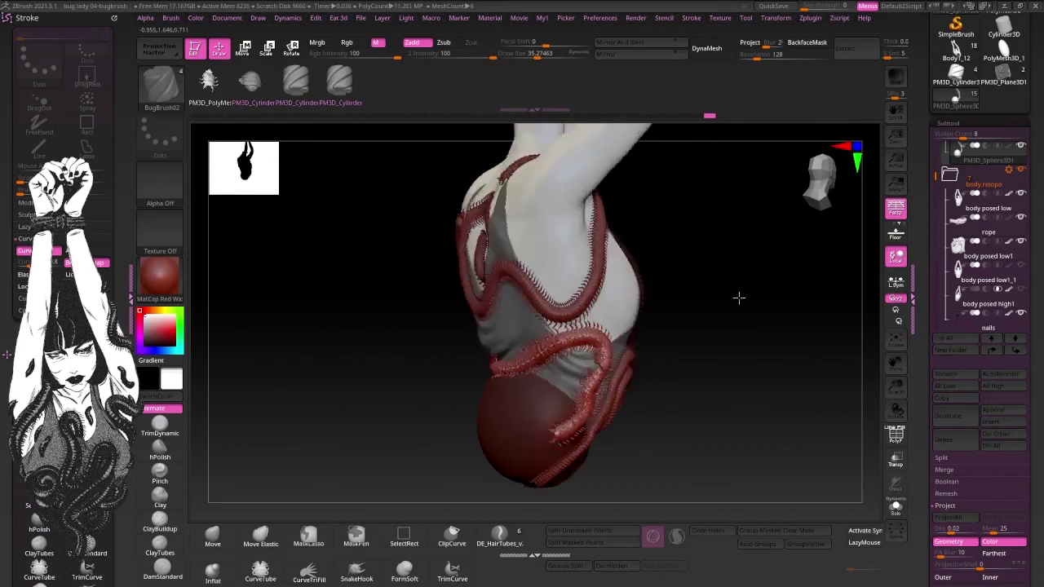
pyautogui.moveTo(745, 282)
pyautogui.mouseDown(button='right')
pyautogui.moveTo(454, 353)
pyautogui.moveTo(733, 284)
pyautogui.moveTo(593, 382)
pyautogui.mouseUp(button='right')
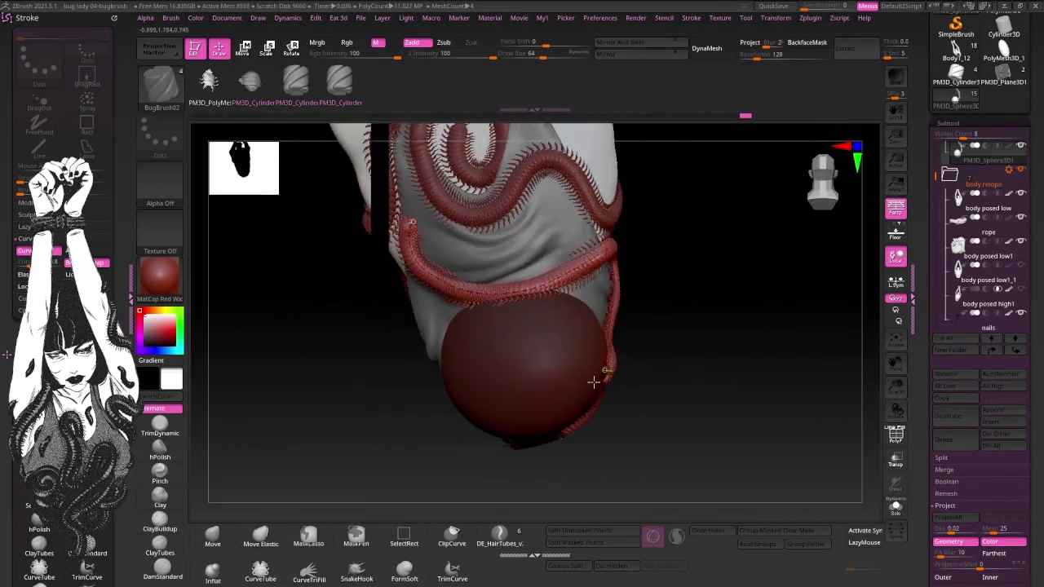
pyautogui.moveTo(845, 271)
pyautogui.mouseDown(button='right')
pyautogui.moveTo(778, 308)
pyautogui.moveTo(767, 282)
pyautogui.moveTo(936, 218)
pyautogui.mouseUp(button='right')
# Pick a brush through the B palette shortcuts and bring up the quick settings palette.
pyautogui.moveTo(736, 350); pyautogui.dragTo(610, 235, button='right')
pyautogui.press('b')
pyautogui.press('m')
pyautogui.press('v')
pyautogui.moveTo(664, 191)
pyautogui.mouseDown(button='right')
pyautogui.moveTo(559, 380)
pyautogui.moveTo(777, 203)
pyautogui.moveTo(678, 262)
pyautogui.mouseUp(button='right')
pyautogui.press('space')
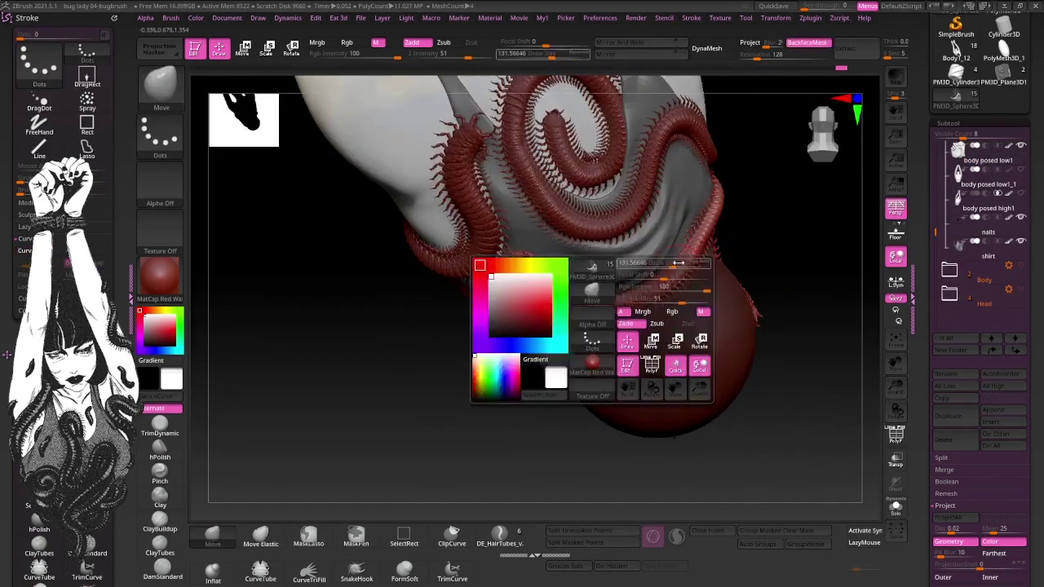
# Make Body1_10 active and commit a new centipede curve around the lower torso.
pyautogui.moveTo(802, 242)
pyautogui.mouseDown(button='right')
pyautogui.moveTo(804, 214)
pyautogui.moveTo(611, 350)
pyautogui.moveTo(416, 457)
pyautogui.mouseUp(button='right')
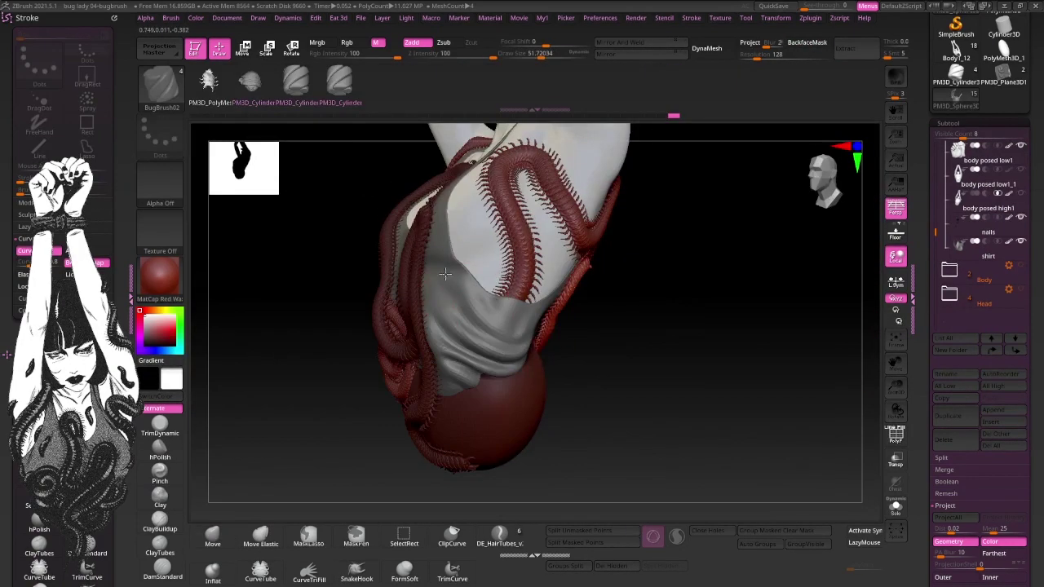
pyautogui.moveTo(494, 305)
pyautogui.mouseDown(button='right')
pyautogui.moveTo(627, 331)
pyautogui.moveTo(431, 432)
pyautogui.moveTo(703, 359)
pyautogui.moveTo(710, 424)
pyautogui.moveTo(684, 375)
pyautogui.moveTo(519, 341)
pyautogui.moveTo(652, 392)
pyautogui.moveTo(640, 356)
pyautogui.mouseUp(button='right')
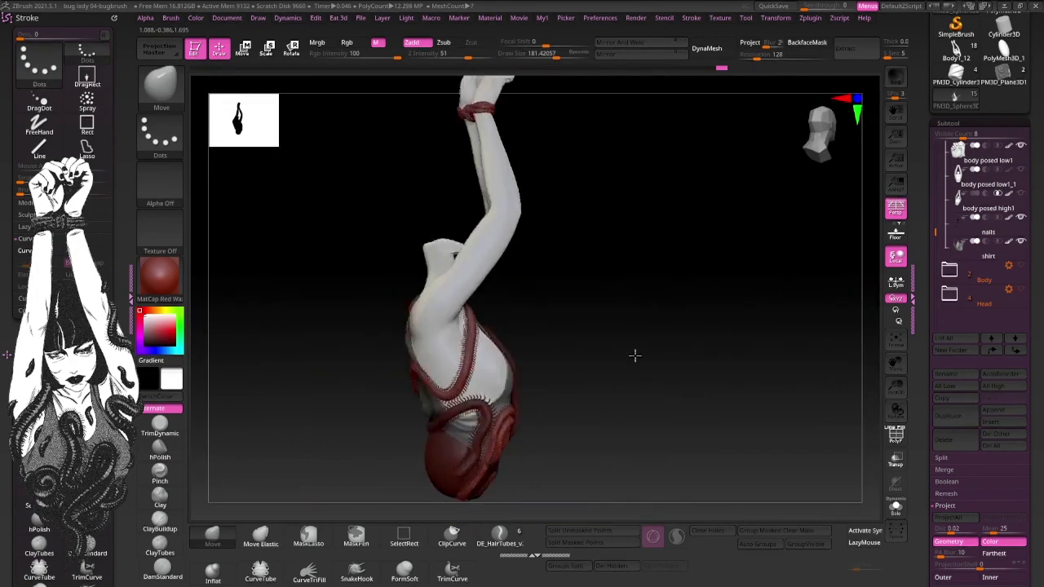
pyautogui.moveTo(677, 394)
pyautogui.mouseDown(button='right')
pyautogui.moveTo(708, 368)
pyautogui.moveTo(696, 326)
pyautogui.moveTo(502, 413)
pyautogui.moveTo(493, 405)
pyautogui.mouseUp(button='right')
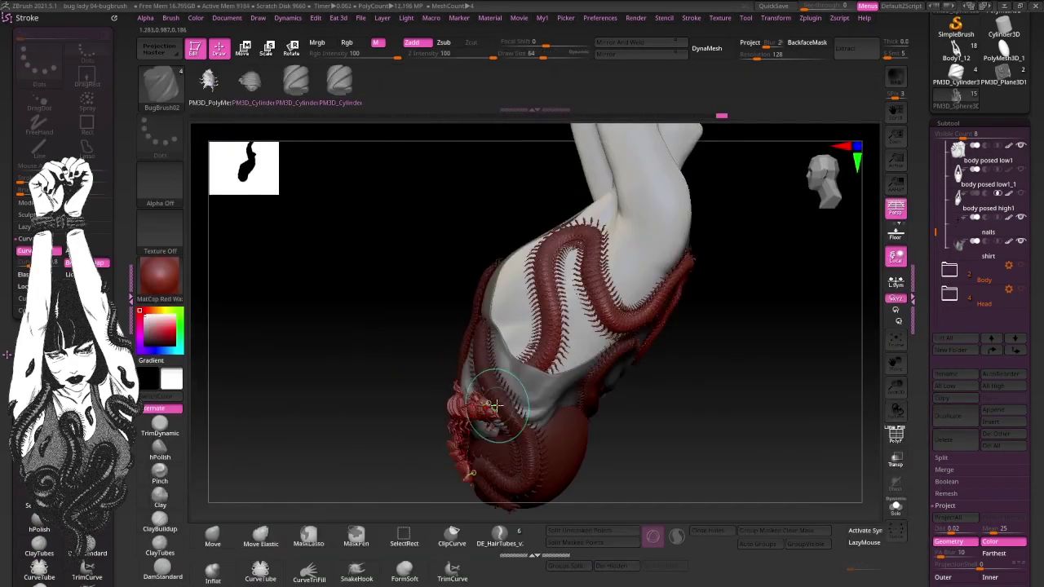
pyautogui.moveTo(621, 398)
pyautogui.mouseDown(button='right')
pyautogui.moveTo(674, 366)
pyautogui.moveTo(658, 321)
pyautogui.moveTo(571, 383)
pyautogui.moveTo(523, 443)
pyautogui.moveTo(676, 333)
pyautogui.moveTo(834, 429)
pyautogui.moveTo(528, 384)
pyautogui.mouseUp(button='right')
pyautogui.keyDown('alt'); pyautogui.click(523, 443); pyautogui.keyUp('alt')
pyautogui.moveTo(701, 344); pyautogui.dragTo(499, 397, button='right')
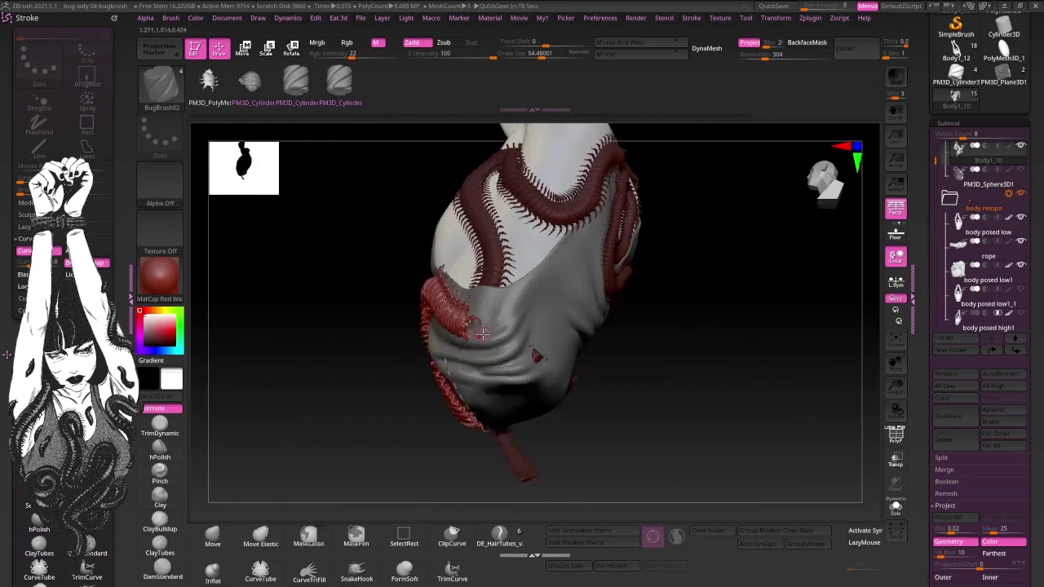
# Orbit closer around the centipede-covered torso and turn on the PolyF wireframe.
pyautogui.moveTo(697, 321)
pyautogui.mouseDown(button='right')
pyautogui.moveTo(641, 400)
pyautogui.moveTo(619, 407)
pyautogui.moveTo(532, 244)
pyautogui.mouseUp(button='right')
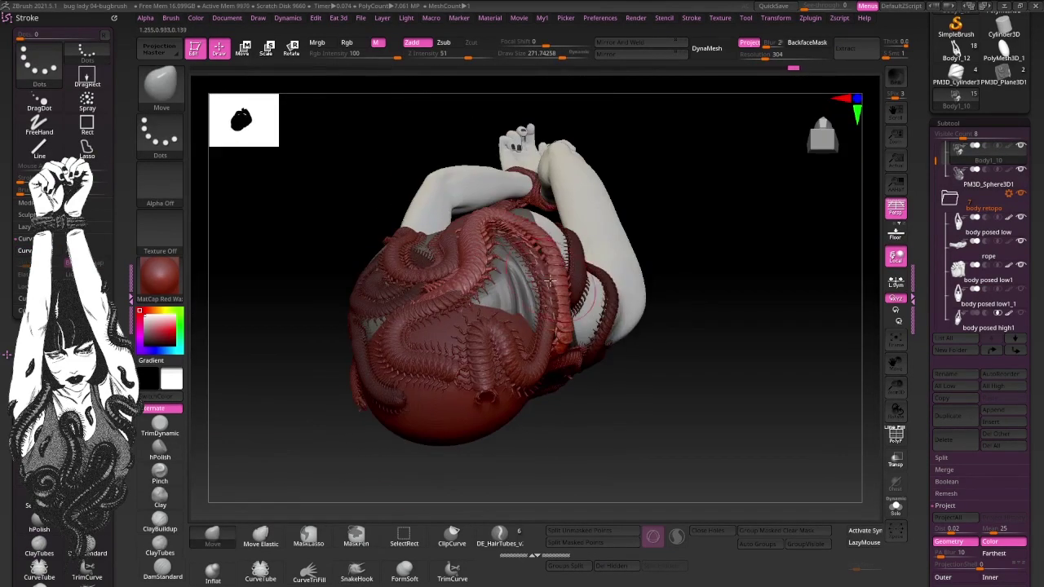
pyautogui.moveTo(551, 281); pyautogui.dragTo(486, 249, button='right')
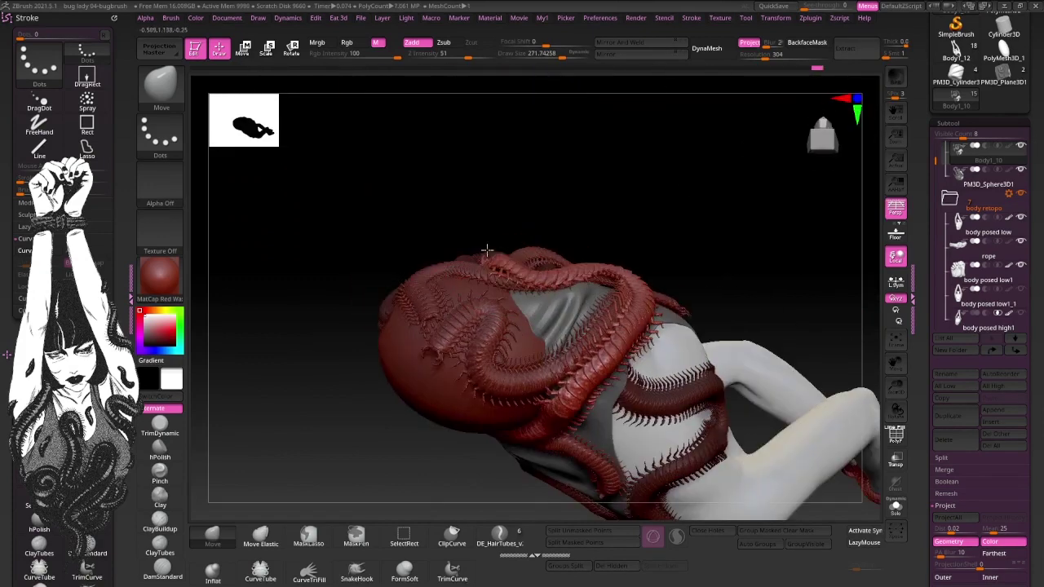
pyautogui.moveTo(500, 261)
pyautogui.mouseDown(button='right')
pyautogui.moveTo(747, 282)
pyautogui.moveTo(467, 337)
pyautogui.moveTo(641, 282)
pyautogui.moveTo(674, 207)
pyautogui.moveTo(699, 182)
pyautogui.moveTo(483, 335)
pyautogui.moveTo(514, 195)
pyautogui.moveTo(717, 302)
pyautogui.moveTo(483, 278)
pyautogui.mouseUp(button='right')
pyautogui.click(896, 438)
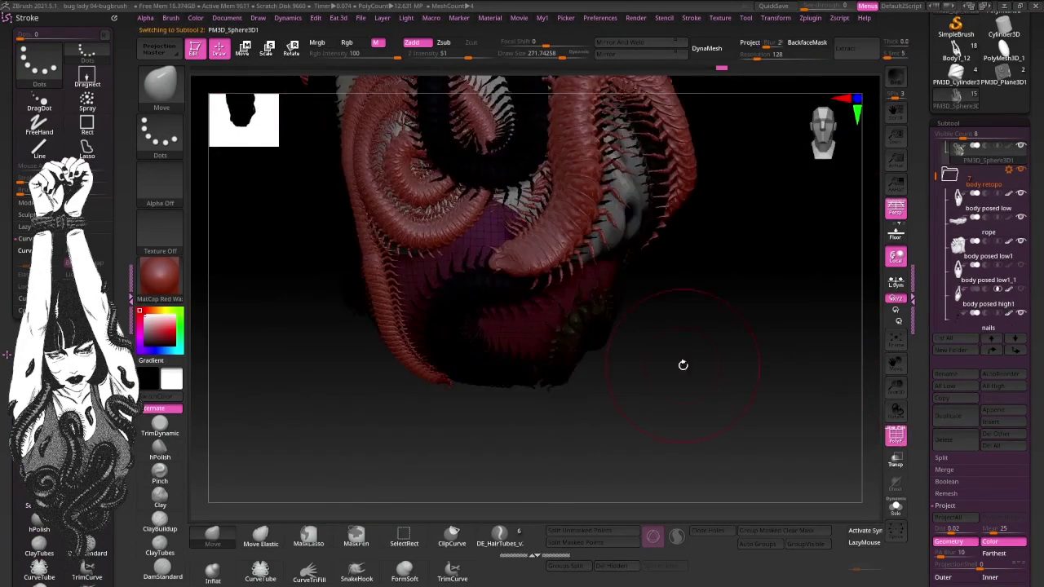
# Inspect the lower torso's wireframe and choose BugBrush02 from the brush palette.
pyautogui.moveTo(682, 363); pyautogui.dragTo(625, 333, button='right')
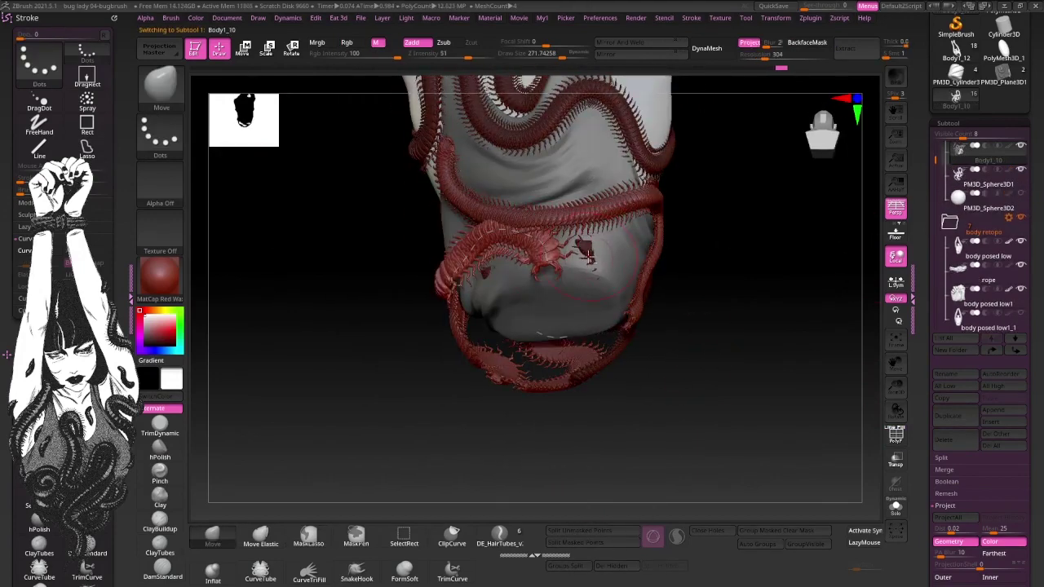
pyautogui.press('b')
pyautogui.click(522, 366)
# Switch to the Transpose gizmo with W and orbit around the torso's sides.
pyautogui.moveTo(620, 342)
pyautogui.mouseDown(button='right')
pyautogui.moveTo(768, 321)
pyautogui.moveTo(797, 380)
pyautogui.moveTo(757, 339)
pyautogui.mouseUp(button='right')
pyautogui.press('w')
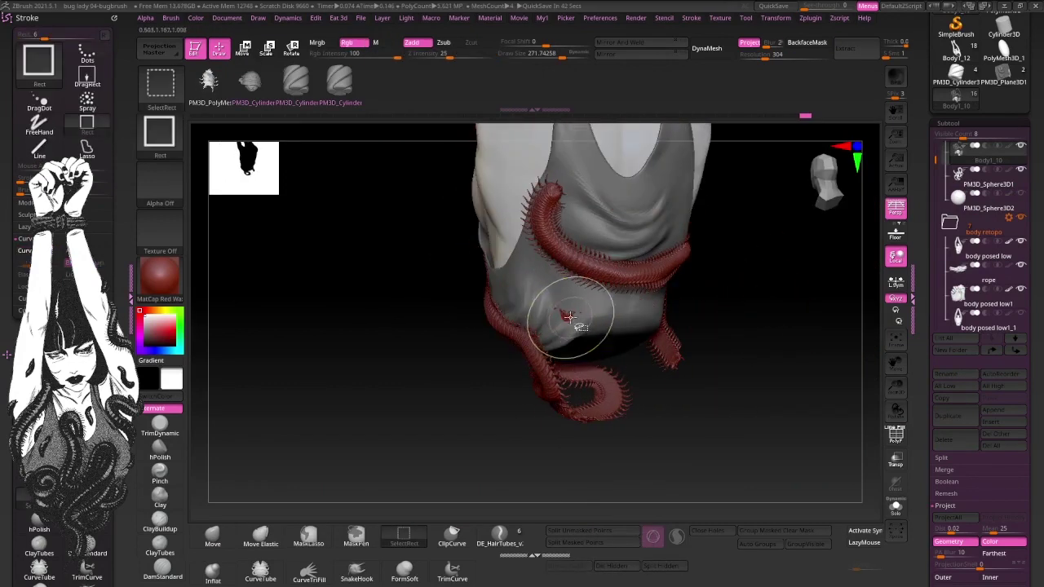
pyautogui.press('w')
pyautogui.moveTo(771, 359)
pyautogui.mouseDown(button='right')
pyautogui.moveTo(783, 396)
pyautogui.moveTo(662, 296)
pyautogui.moveTo(779, 328)
pyautogui.moveTo(792, 367)
pyautogui.moveTo(727, 345)
pyautogui.moveTo(774, 343)
pyautogui.mouseUp(button='right')
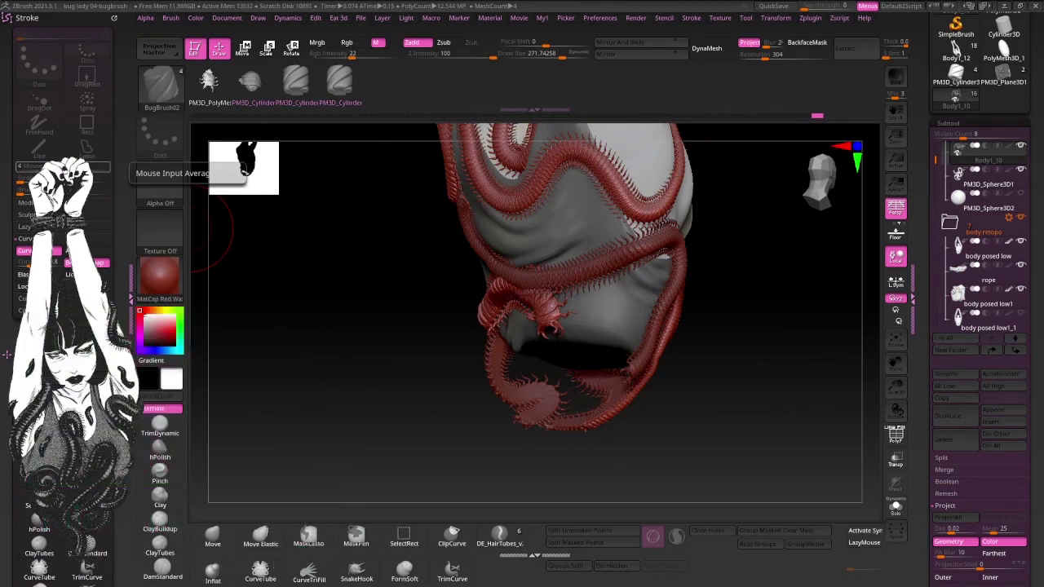
pyautogui.moveTo(787, 367)
pyautogui.mouseDown(button='right')
pyautogui.moveTo(803, 393)
pyautogui.moveTo(778, 365)
pyautogui.mouseUp(button='right')
# Reposition the belly sphere under the torso with the Transpose gizmo, then return to Draw with Q.
pyautogui.press('w')
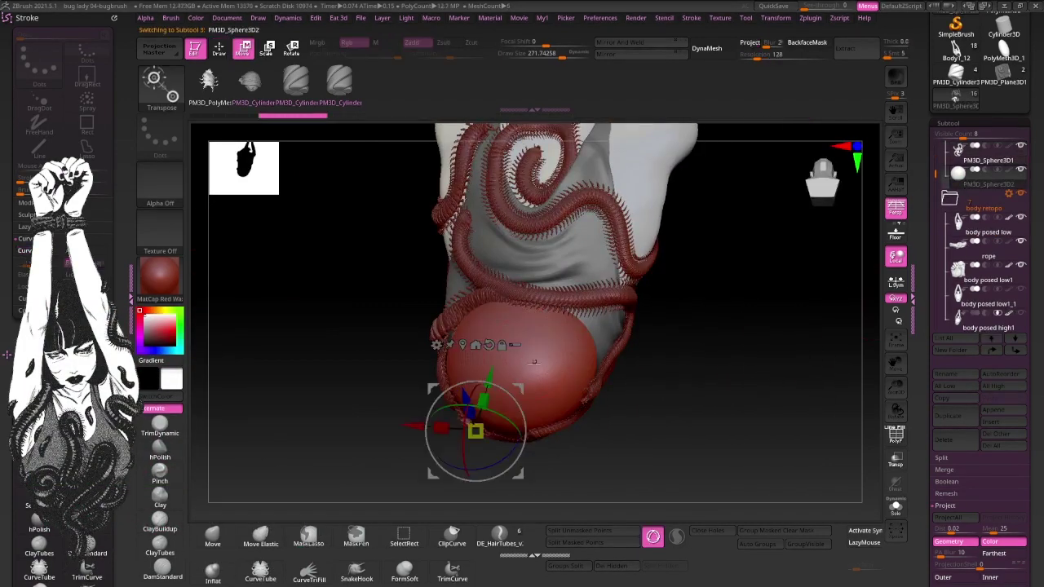
pyautogui.moveTo(675, 354)
pyautogui.mouseDown(button='right')
pyautogui.moveTo(672, 343)
pyautogui.moveTo(667, 356)
pyautogui.mouseUp(button='right')
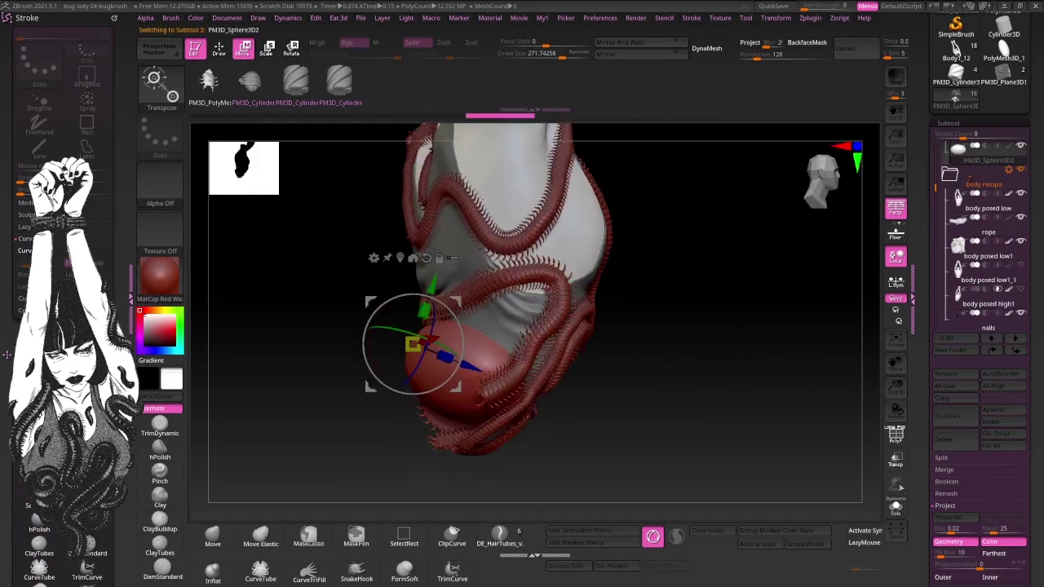
pyautogui.moveTo(451, 341)
pyautogui.mouseDown(button='right')
pyautogui.moveTo(740, 250)
pyautogui.moveTo(519, 329)
pyautogui.mouseUp(button='right')
pyautogui.press('q')
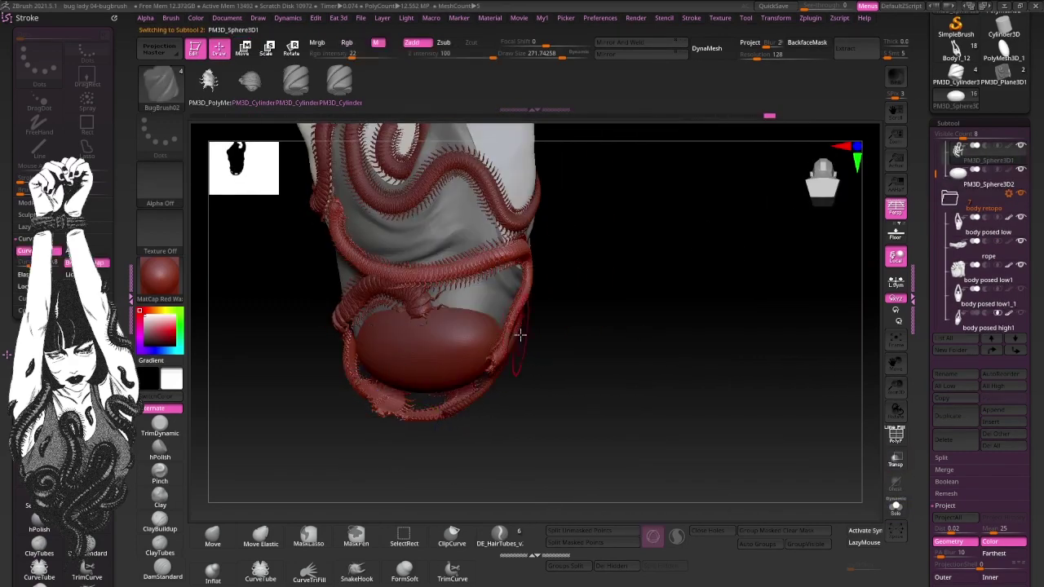
# Make Body1_10 active, orbit to a side view of the belly, and open quick settings.
pyautogui.moveTo(622, 277)
pyautogui.mouseDown(button='right')
pyautogui.moveTo(689, 296)
pyautogui.moveTo(441, 253)
pyautogui.moveTo(764, 414)
pyautogui.moveTo(703, 334)
pyautogui.moveTo(710, 354)
pyautogui.moveTo(562, 294)
pyautogui.mouseUp(button='right')
pyautogui.keyDown('alt'); pyautogui.click(441, 254); pyautogui.keyUp('alt')
pyautogui.moveTo(672, 337)
pyautogui.mouseDown(button='right')
pyautogui.moveTo(738, 400)
pyautogui.moveTo(668, 347)
pyautogui.moveTo(499, 349)
pyautogui.mouseUp(button='right')
pyautogui.moveTo(623, 283)
pyautogui.mouseDown(button='right')
pyautogui.moveTo(683, 301)
pyautogui.moveTo(717, 387)
pyautogui.moveTo(272, 392)
pyautogui.moveTo(620, 334)
pyautogui.moveTo(624, 375)
pyautogui.moveTo(810, 321)
pyautogui.moveTo(708, 327)
pyautogui.moveTo(741, 359)
pyautogui.moveTo(671, 368)
pyautogui.moveTo(676, 345)
pyautogui.moveTo(669, 387)
pyautogui.mouseUp(button='right')
pyautogui.rightClick(443, 289)
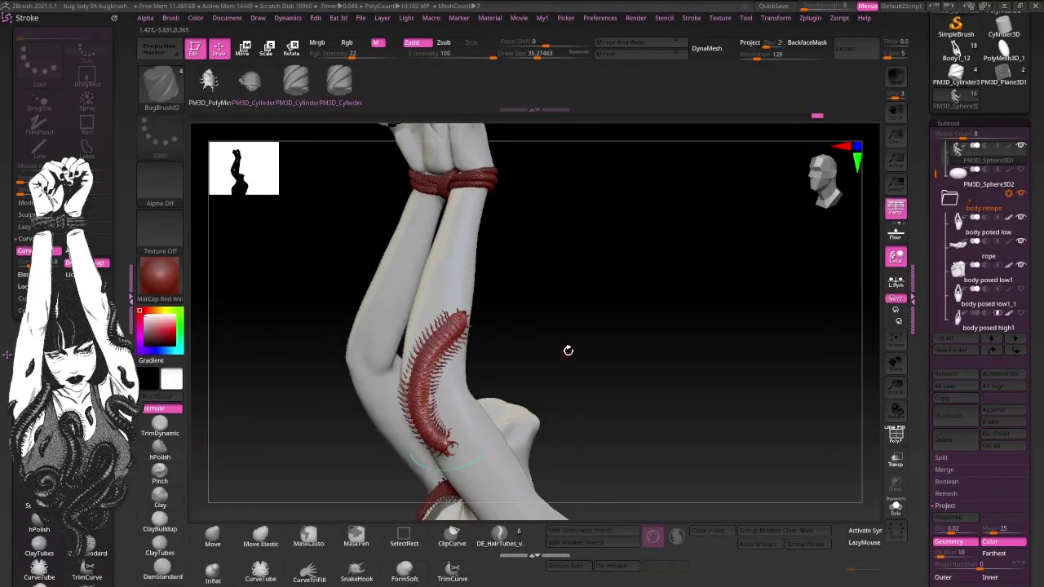
# Lay long centipedes along the raised arm and the left forearm.
pyautogui.moveTo(522, 375); pyautogui.dragTo(645, 367)
pyautogui.moveTo(645, 368); pyautogui.dragTo(504, 416, button='right')
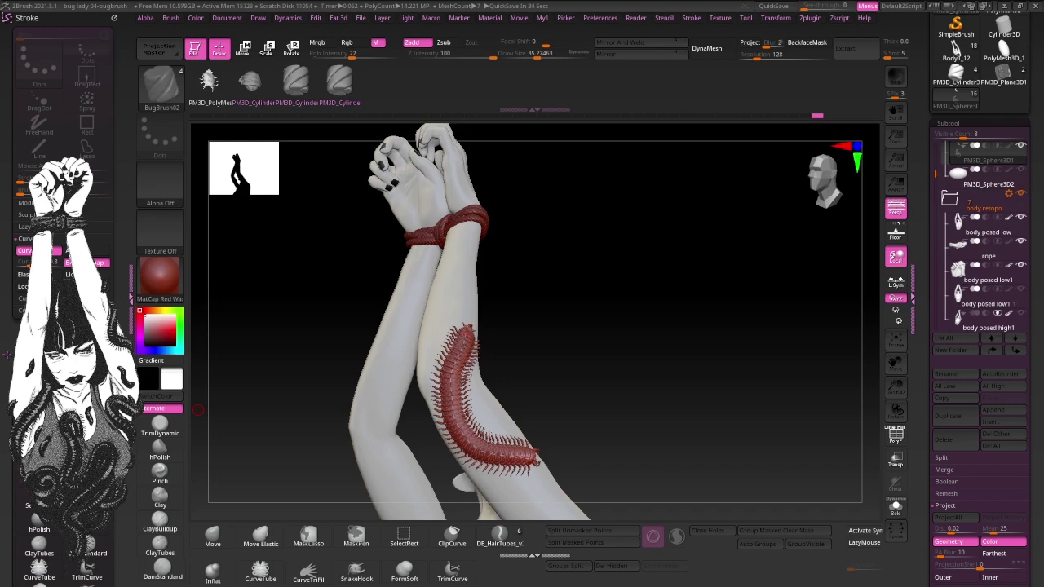
pyautogui.moveTo(504, 416)
pyautogui.mouseDown(button='right')
pyautogui.moveTo(650, 226)
pyautogui.moveTo(700, 220)
pyautogui.moveTo(669, 277)
pyautogui.moveTo(644, 267)
pyautogui.moveTo(691, 280)
pyautogui.mouseUp(button='right')
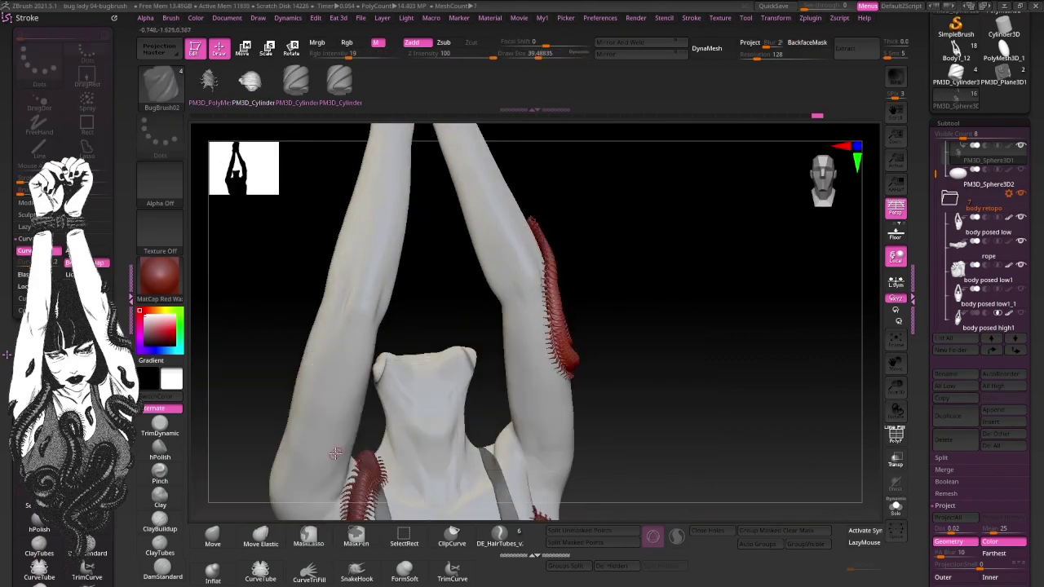
pyautogui.moveTo(345, 338); pyautogui.dragTo(422, 298, button='right')
pyautogui.moveTo(422, 299); pyautogui.dragTo(380, 381)
# Orbit over the bug-covered side and separate the bug meshes into a Bugs folder.
pyautogui.moveTo(622, 333)
pyautogui.mouseDown(button='right')
pyautogui.moveTo(695, 318)
pyautogui.moveTo(437, 452)
pyautogui.moveTo(761, 266)
pyautogui.moveTo(715, 380)
pyautogui.moveTo(572, 335)
pyautogui.moveTo(748, 289)
pyautogui.moveTo(512, 392)
pyautogui.mouseUp(button='right')
pyautogui.moveTo(800, 429)
pyautogui.mouseDown(button='right')
pyautogui.moveTo(791, 373)
pyautogui.moveTo(815, 358)
pyautogui.moveTo(650, 424)
pyautogui.moveTo(729, 291)
pyautogui.moveTo(589, 366)
pyautogui.moveTo(752, 349)
pyautogui.moveTo(714, 332)
pyautogui.moveTo(740, 272)
pyautogui.moveTo(783, 361)
pyautogui.moveTo(771, 426)
pyautogui.mouseUp(button='right')
pyautogui.hotkey('ctrl', 'z')
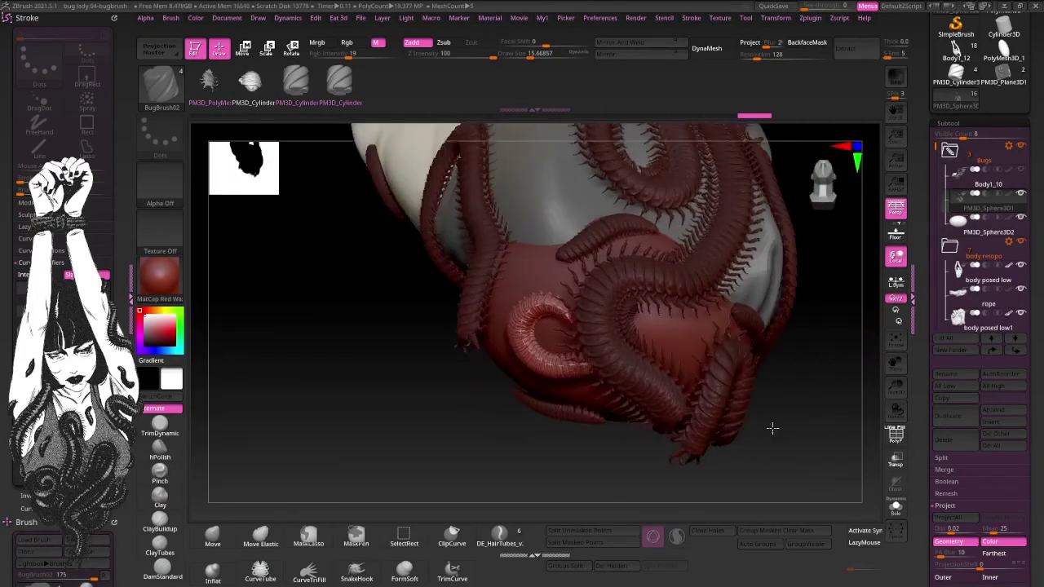
# Reveal the Head folder and orbit to a front view of the whole figure.
pyautogui.click(1015, 187)
pyautogui.moveTo(758, 384); pyautogui.dragTo(747, 423, button='right')
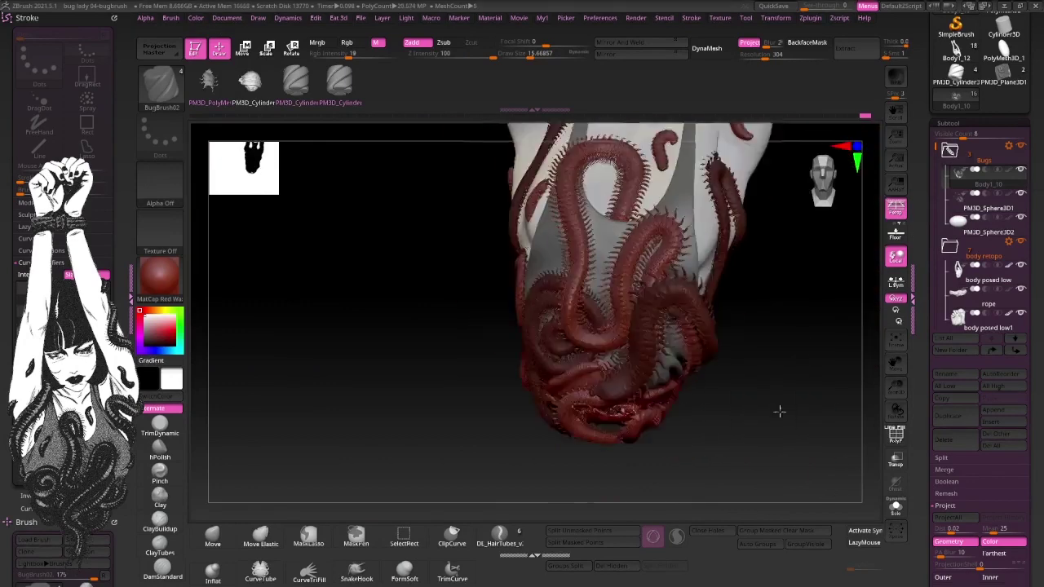
pyautogui.moveTo(550, 351)
pyautogui.mouseDown(button='right')
pyautogui.moveTo(764, 277)
pyautogui.moveTo(706, 296)
pyautogui.moveTo(757, 361)
pyautogui.moveTo(559, 293)
pyautogui.moveTo(810, 416)
pyautogui.moveTo(731, 359)
pyautogui.moveTo(678, 343)
pyautogui.moveTo(857, 281)
pyautogui.mouseUp(button='right')
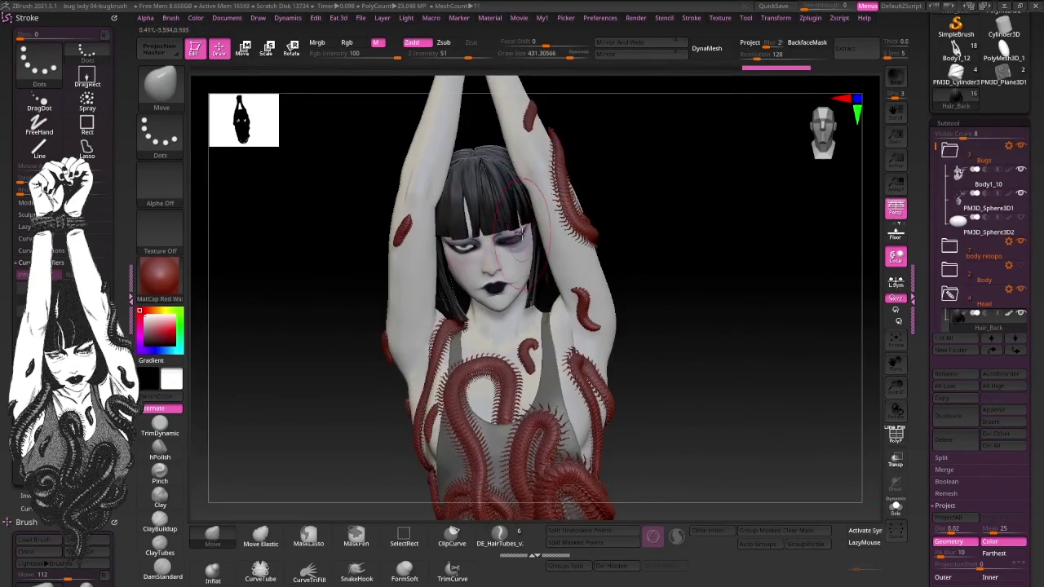
pyautogui.moveTo(650, 161)
pyautogui.mouseDown(button='right')
pyautogui.moveTo(668, 217)
pyautogui.moveTo(655, 308)
pyautogui.mouseUp(button='right')
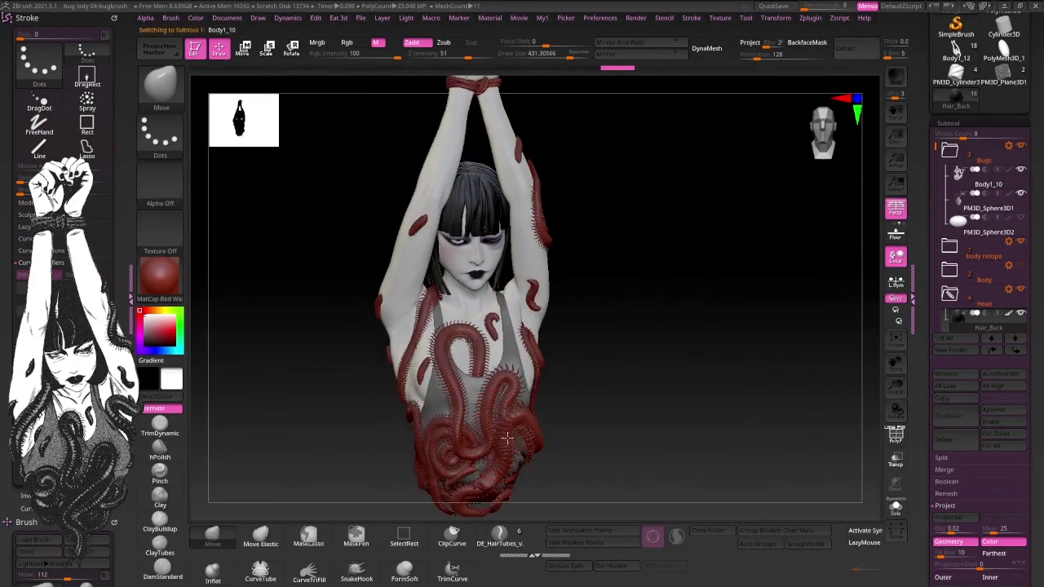
# Preview the ReflectedFoil material, then settle on Gold for the whole figure.
pyautogui.press('m')
pyautogui.click(690, 347)
pyautogui.press('m')
pyautogui.click(636, 259)
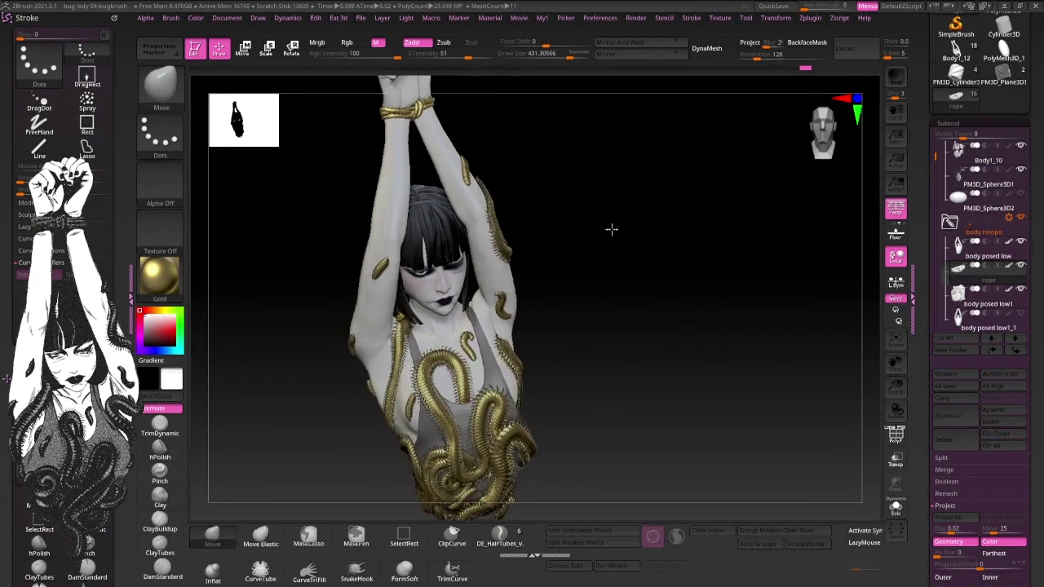